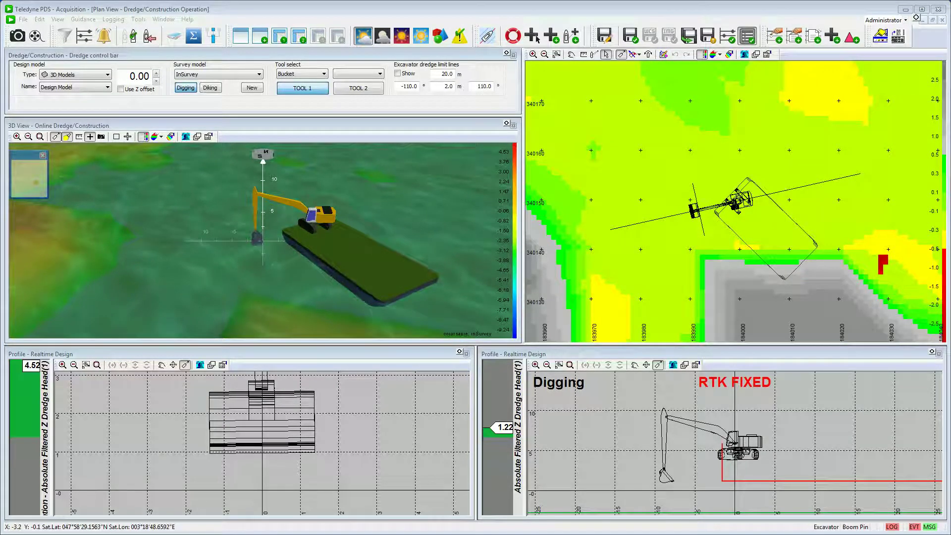
Step: Close the acquisition session and open the Excavator vessel for editing from the acquisition configuration in the Control Center
click(938, 9)
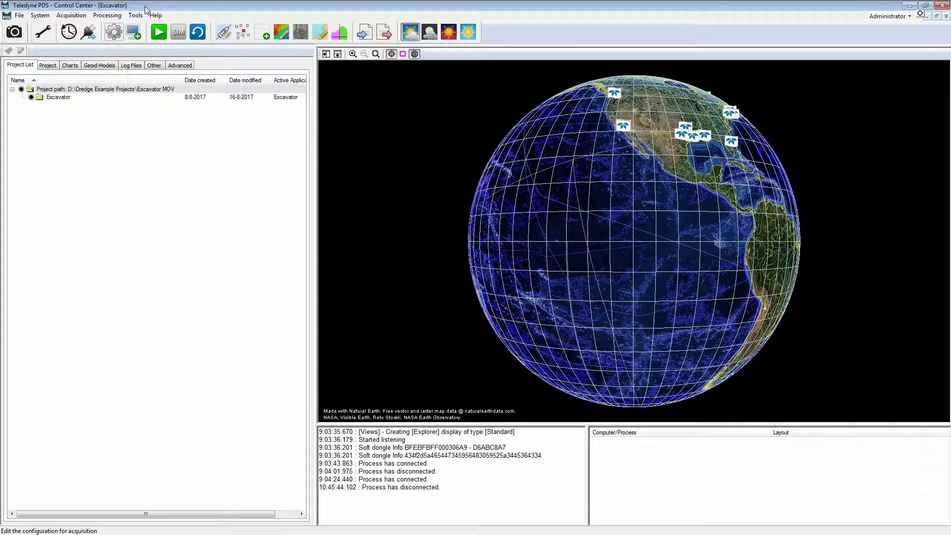
click(117, 37)
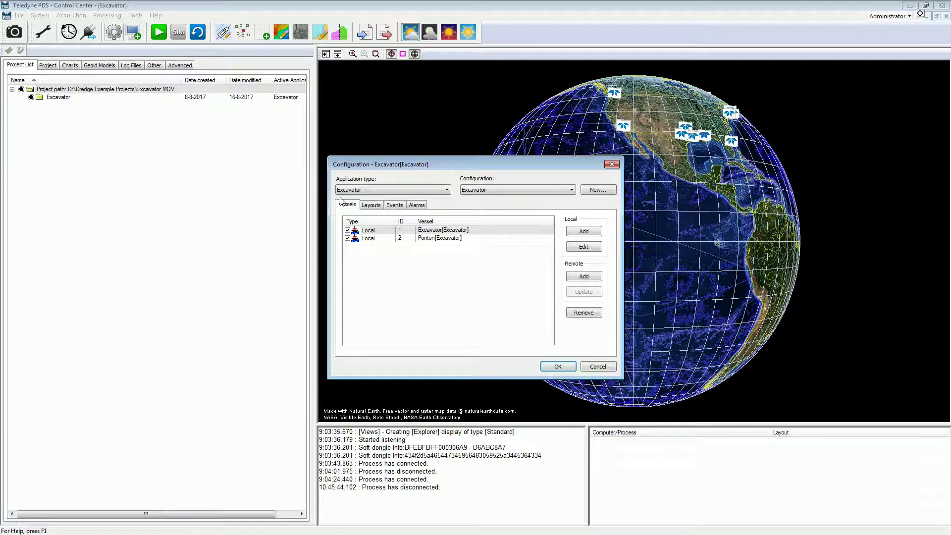
click(386, 233)
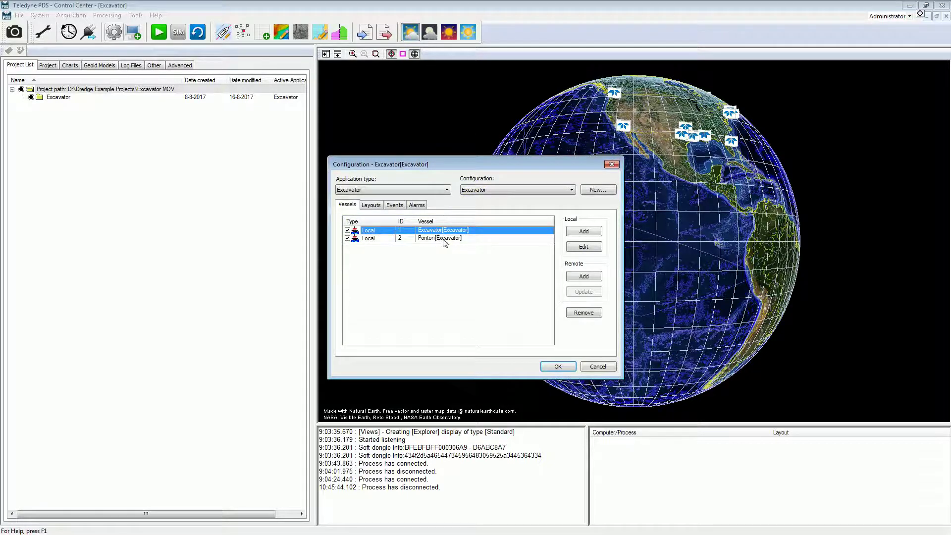
click(444, 239)
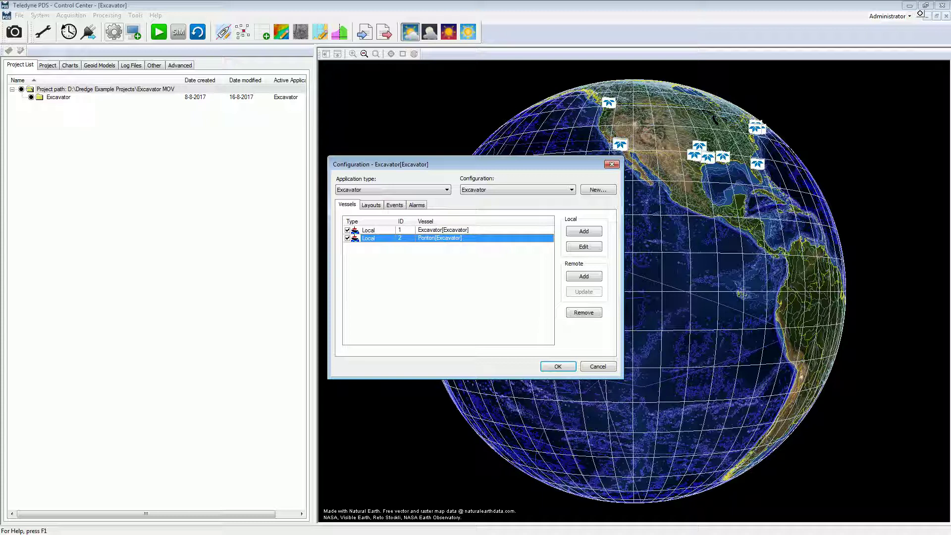
click(443, 230)
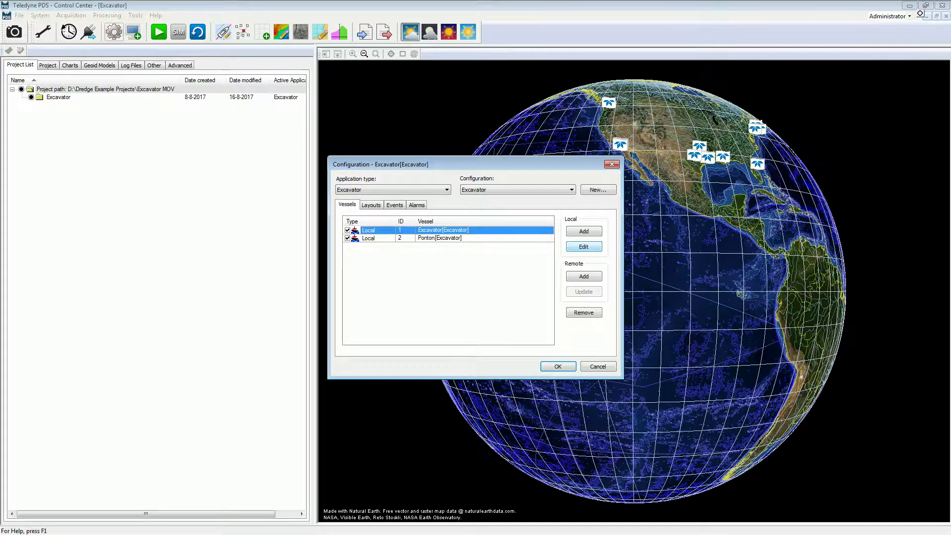
click(572, 247)
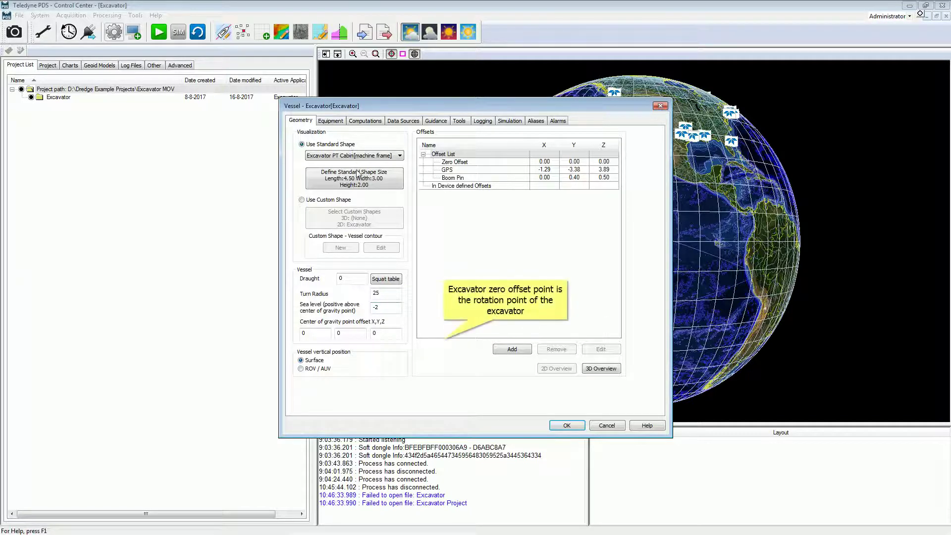
Step: Review the excavator's geometry: its sea level setting and the GPS and Boom Pin offsets
click(389, 307)
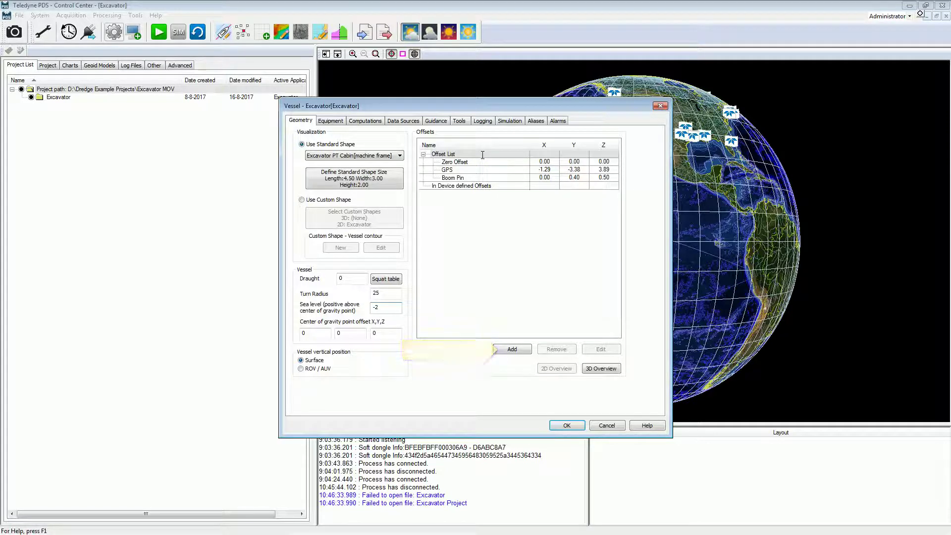
click(469, 169)
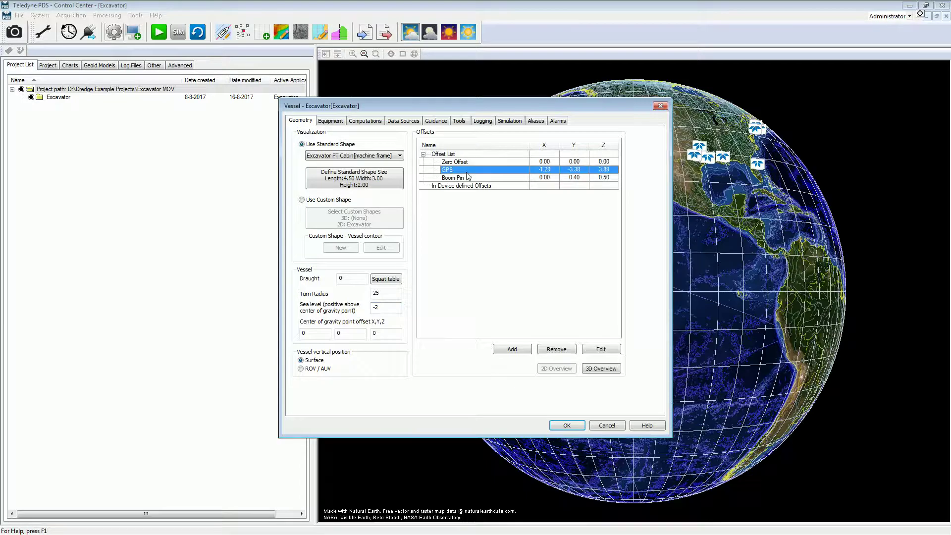
click(468, 178)
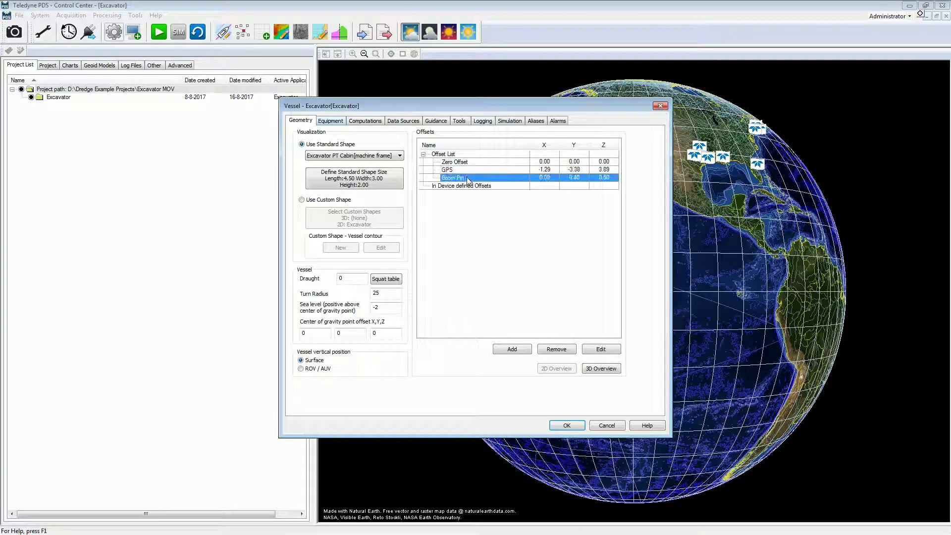
Step: Review the excavator's installed equipment: positioning system, compass, VRU, State device, Dredge Positioning System (Backhoe) and Pontoon Protection
click(340, 122)
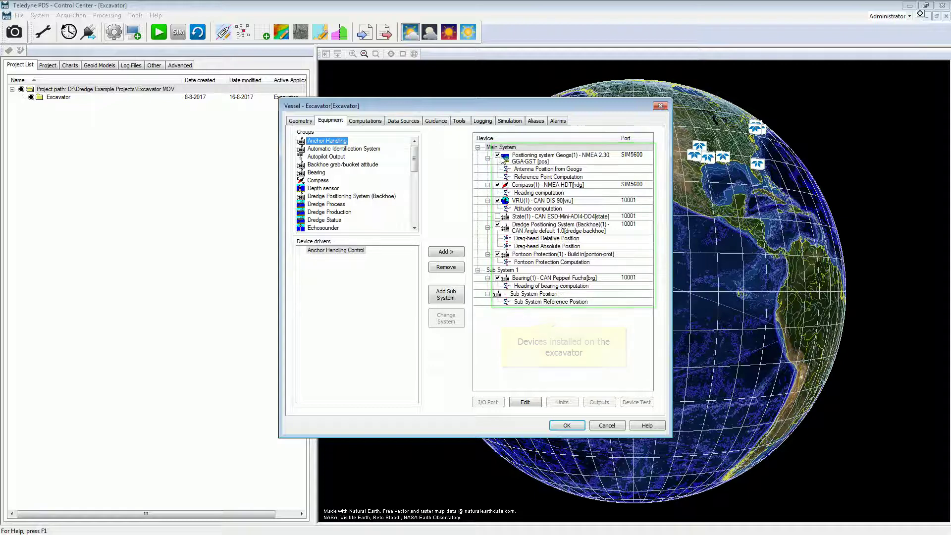
click(524, 163)
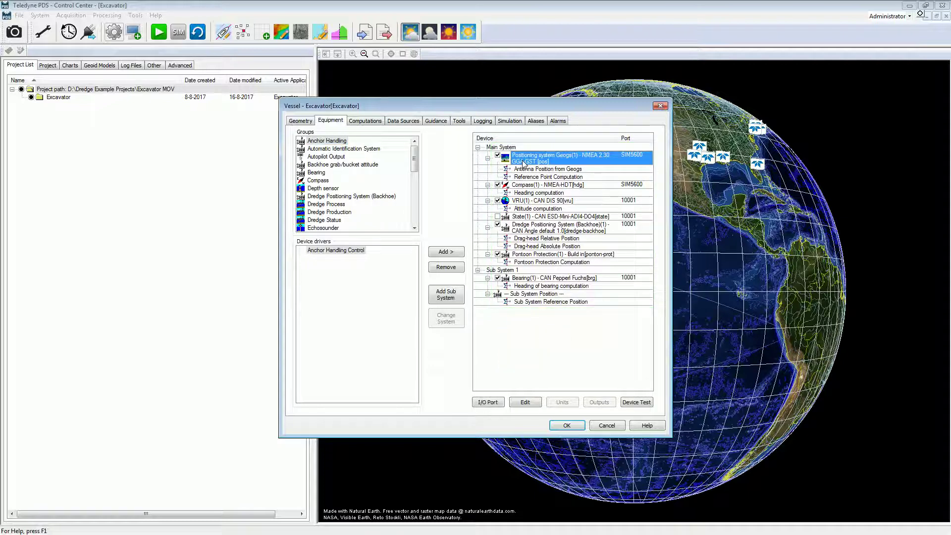
click(529, 187)
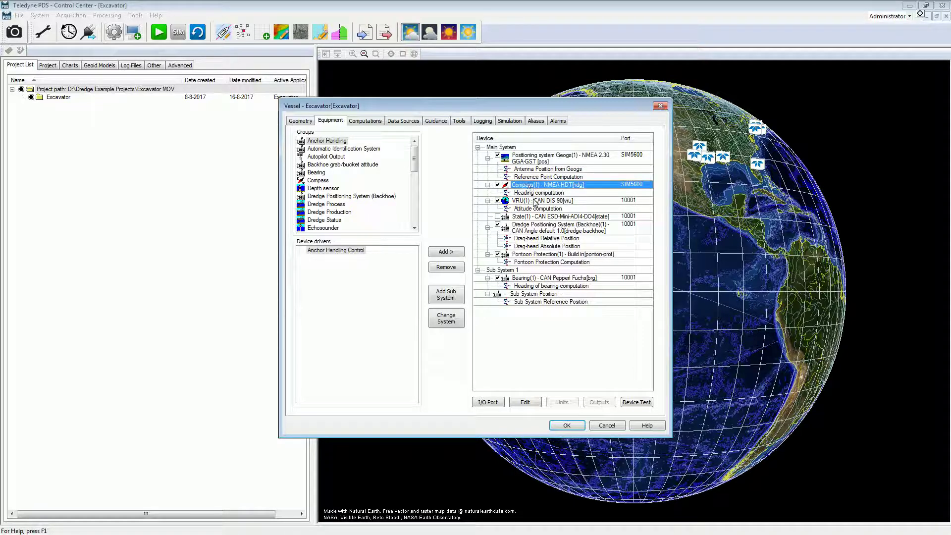
click(535, 201)
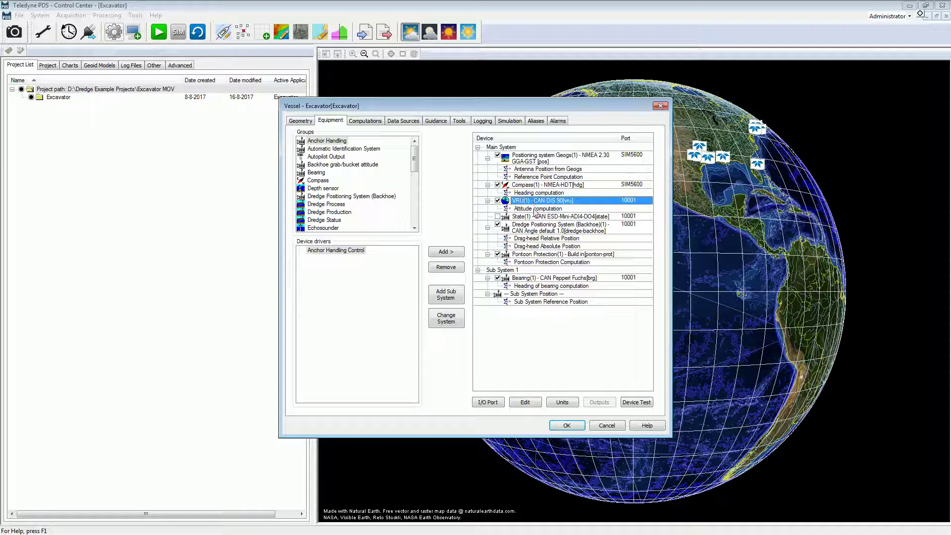
click(536, 218)
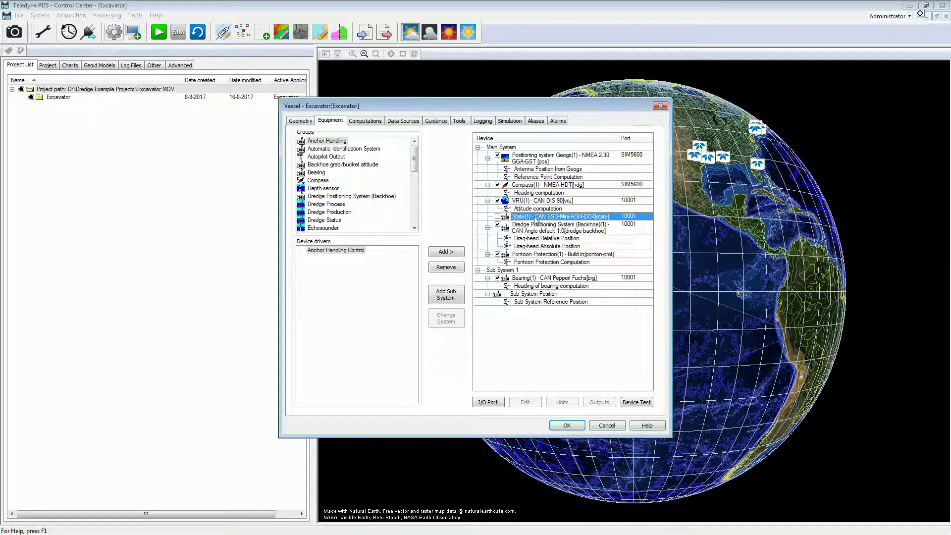
click(535, 229)
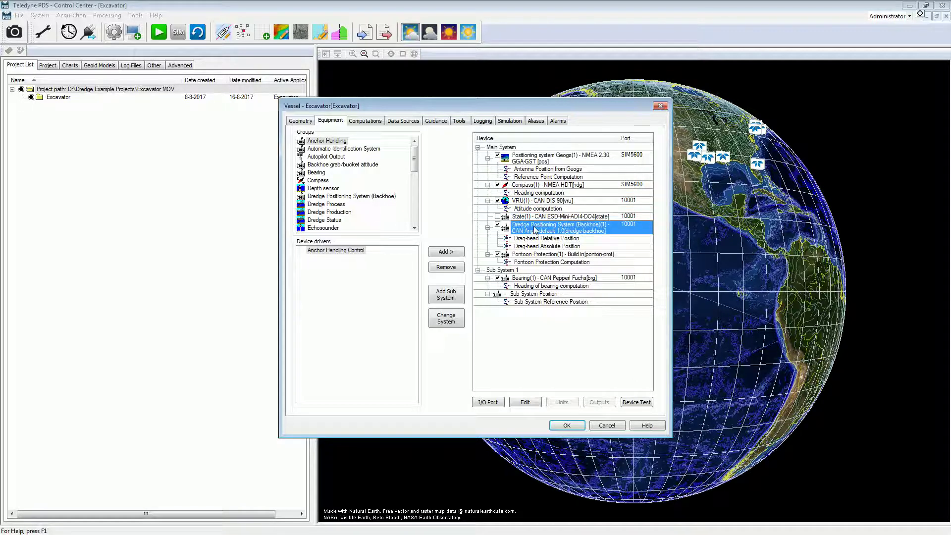
click(542, 254)
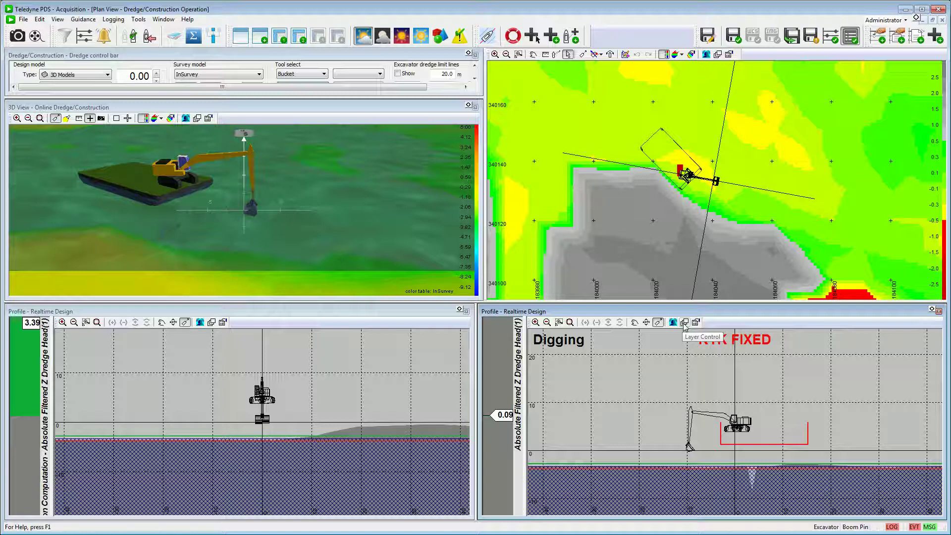
click(684, 323)
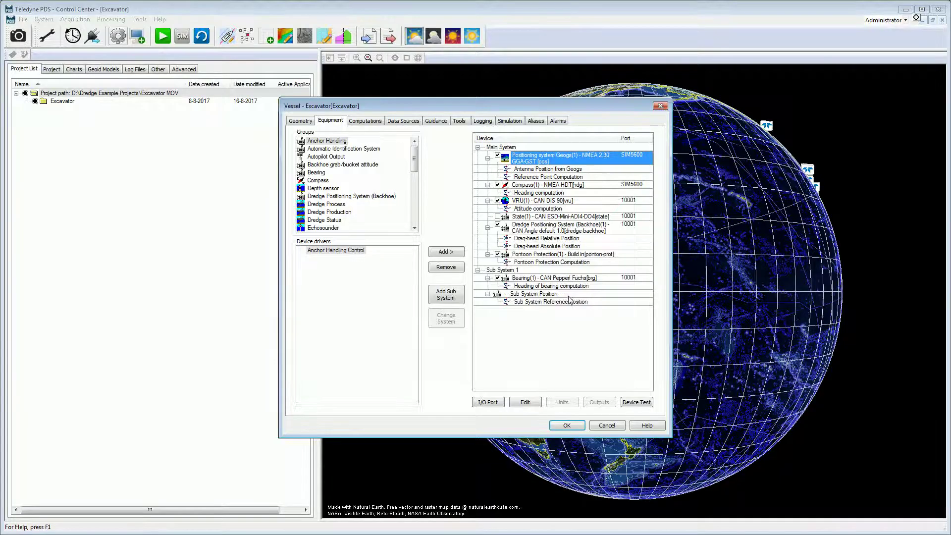
Step: Inspect the positioning system's device offset and the height source of its Reference Point Computation, leaving both unchanged
double_click(556, 161)
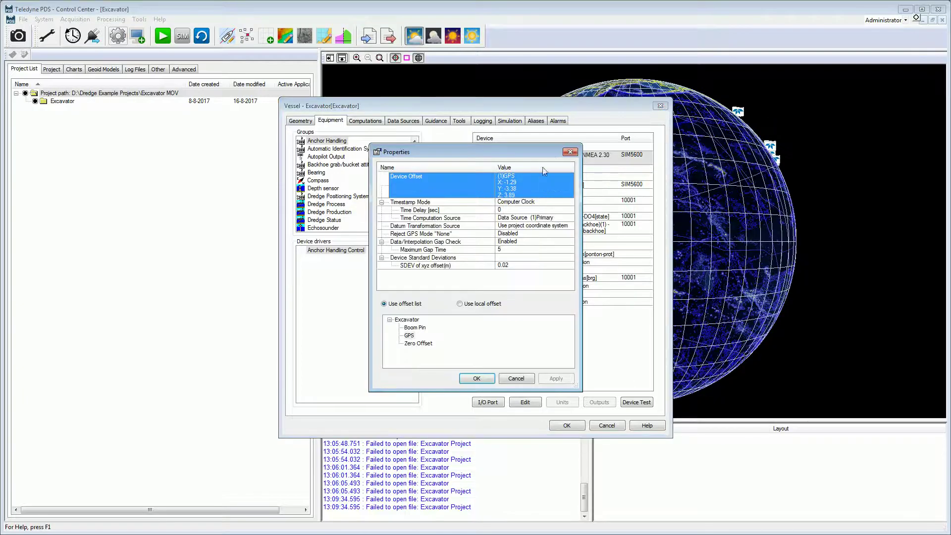
click(570, 152)
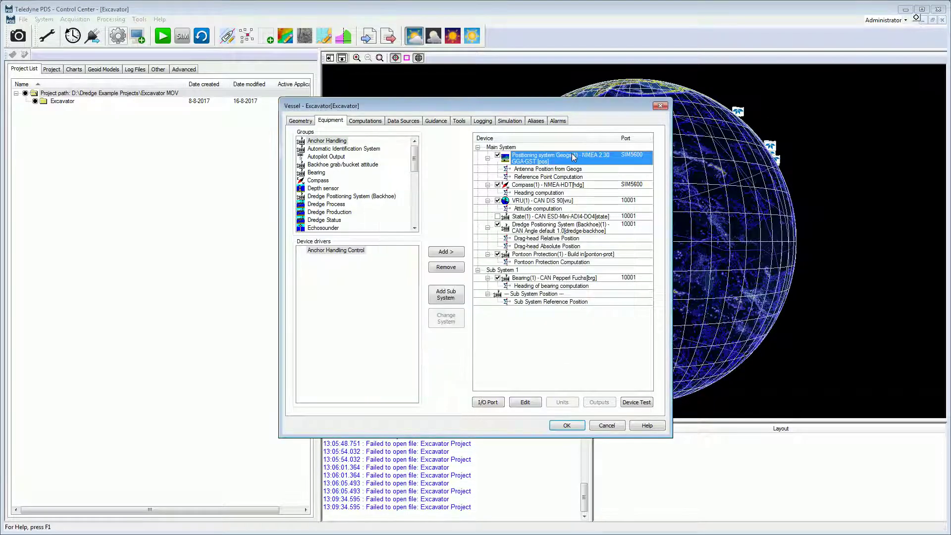
click(553, 178)
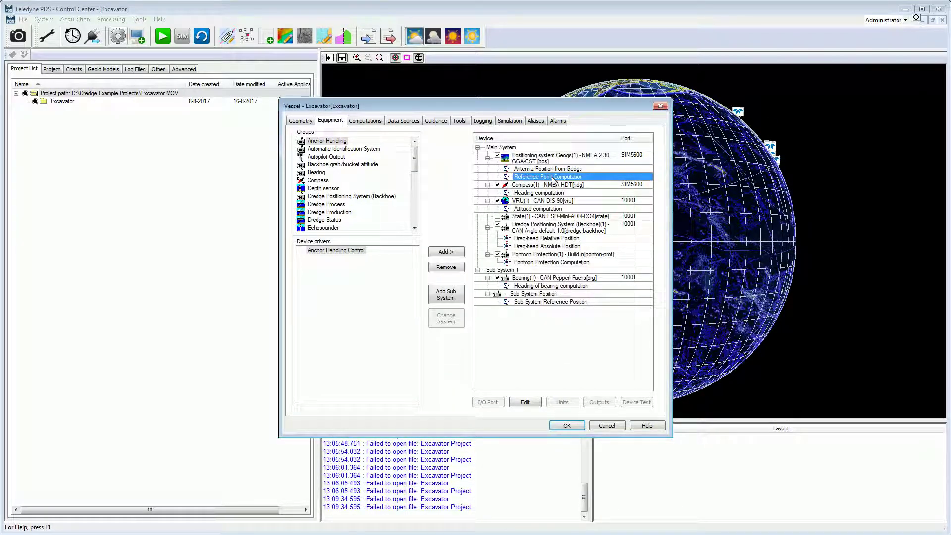
double_click(554, 181)
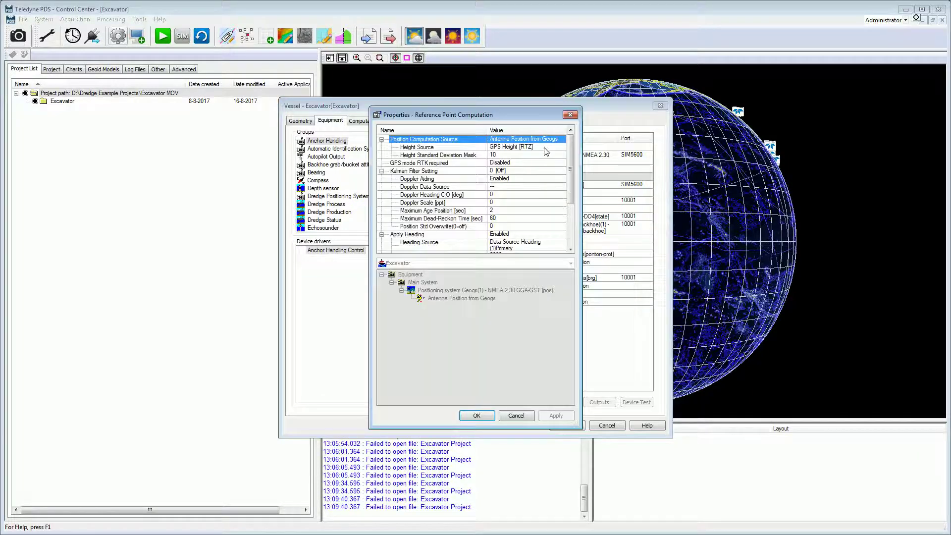
click(546, 150)
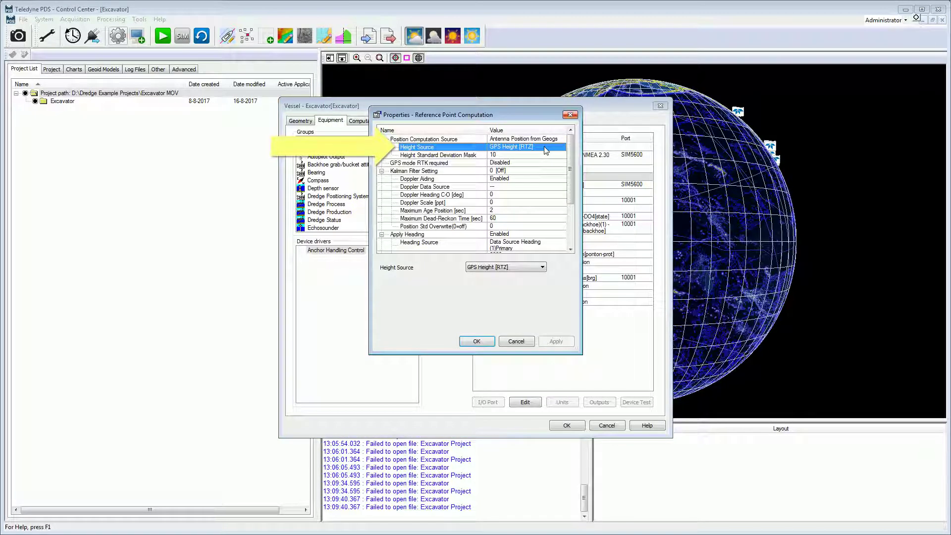
click(570, 115)
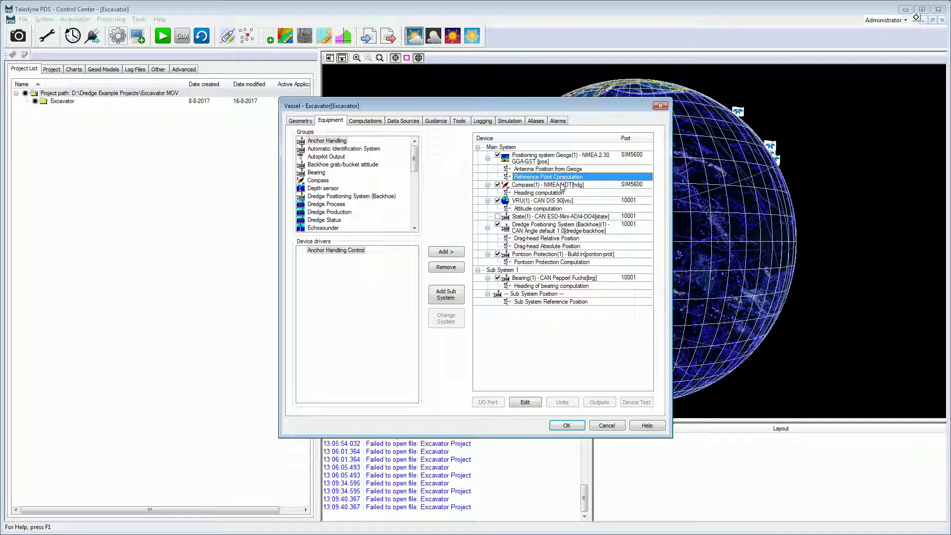
Step: Inspect the heading correction in the NMEA-HDT compass properties and close them without changes
double_click(561, 184)
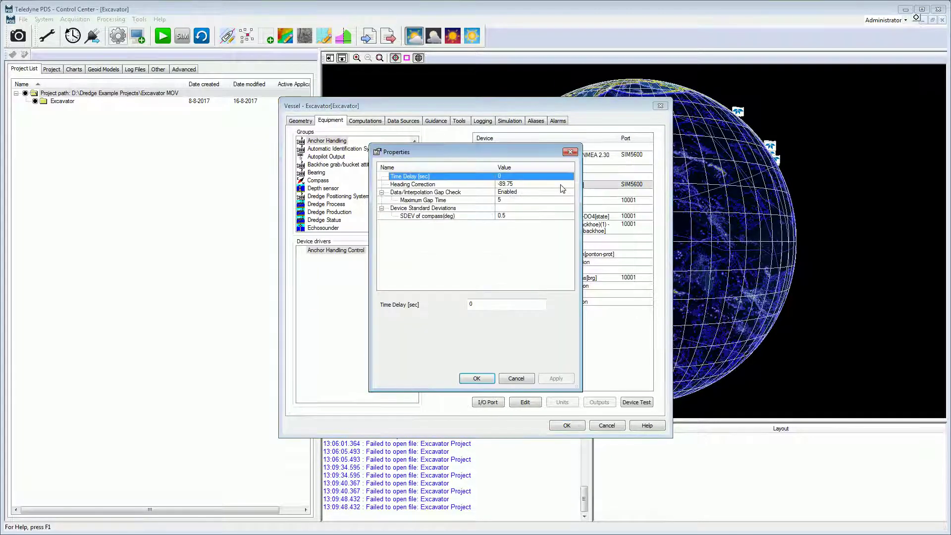
click(473, 185)
click(569, 151)
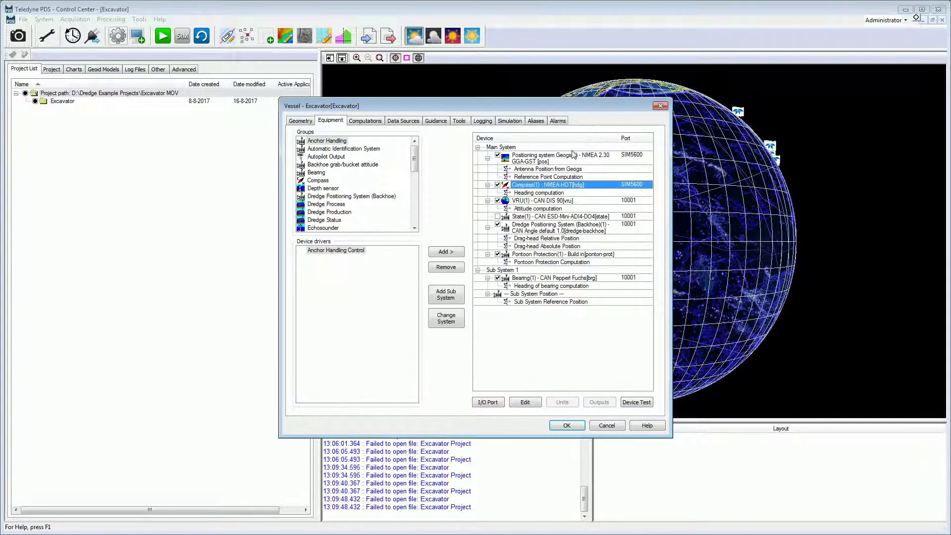
double_click(565, 201)
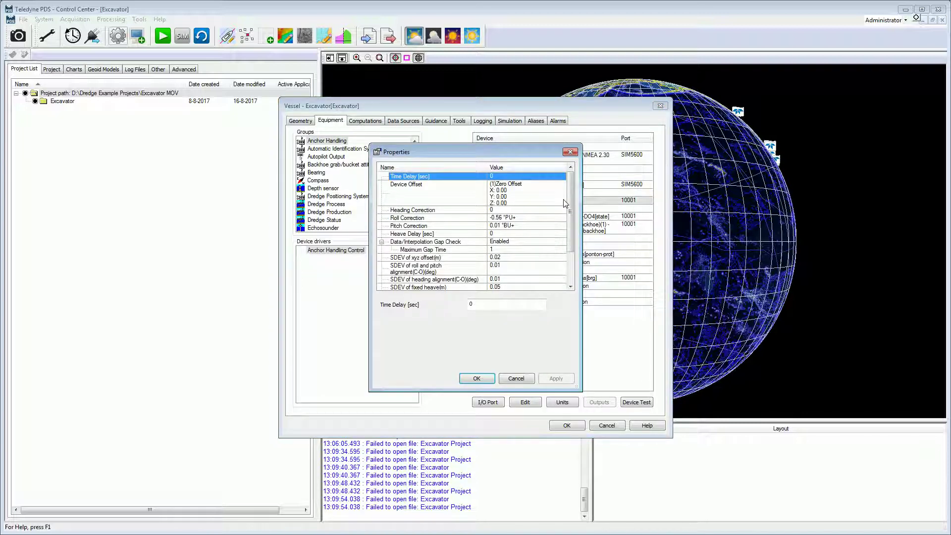
click(532, 198)
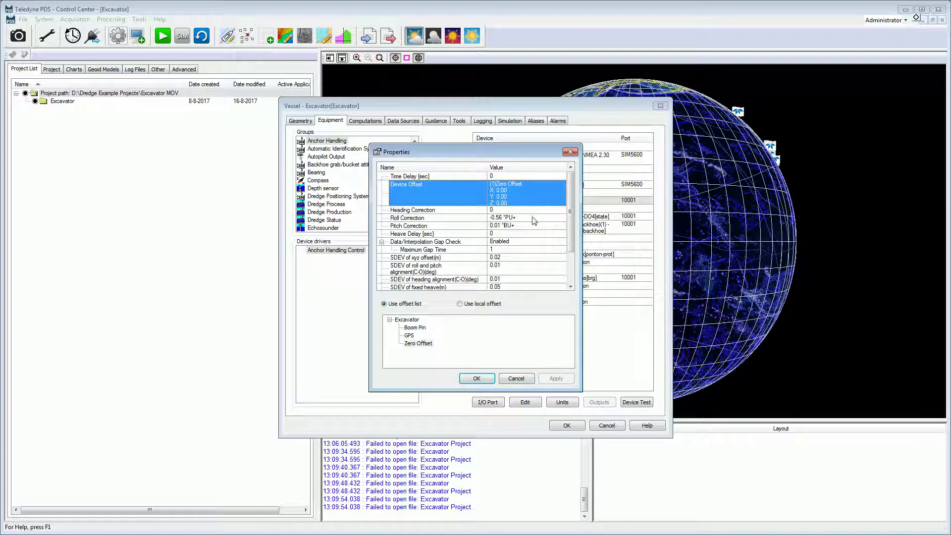
click(534, 219)
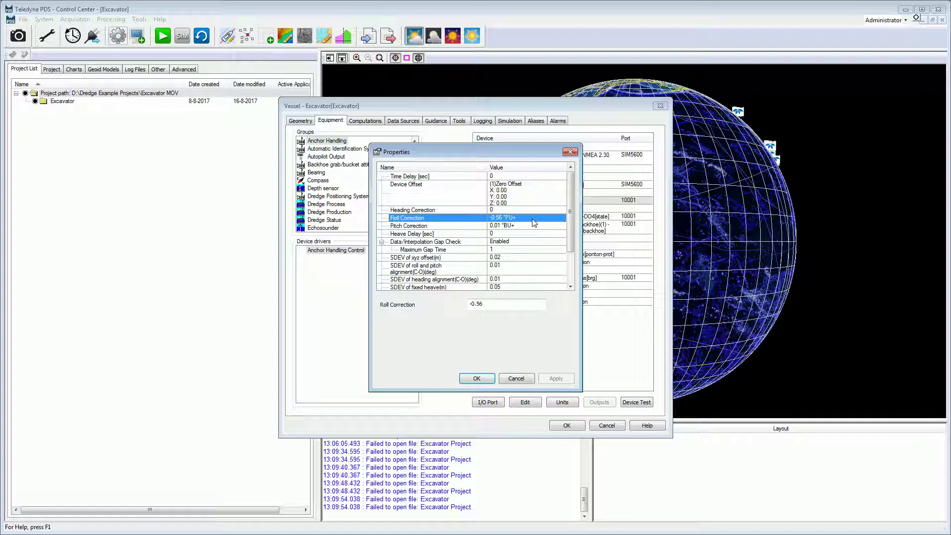
click(535, 226)
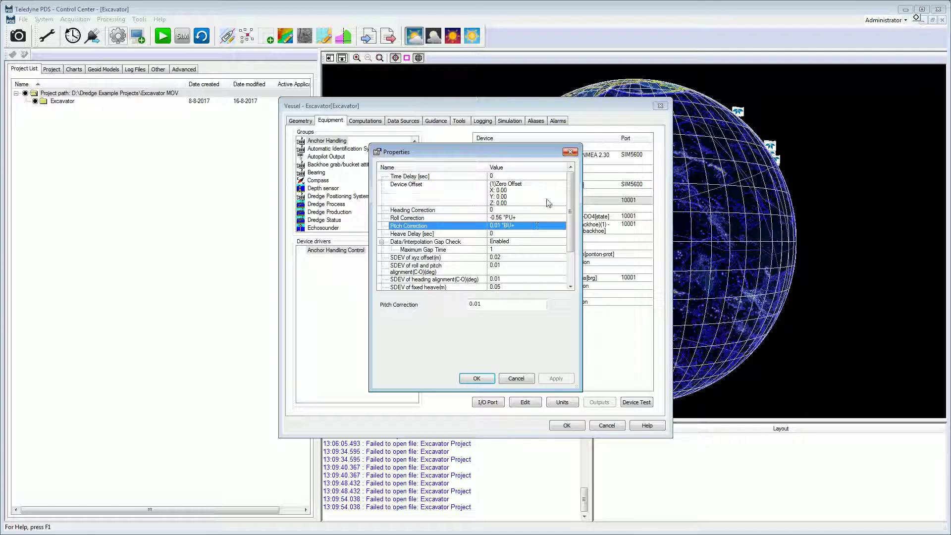
click(570, 153)
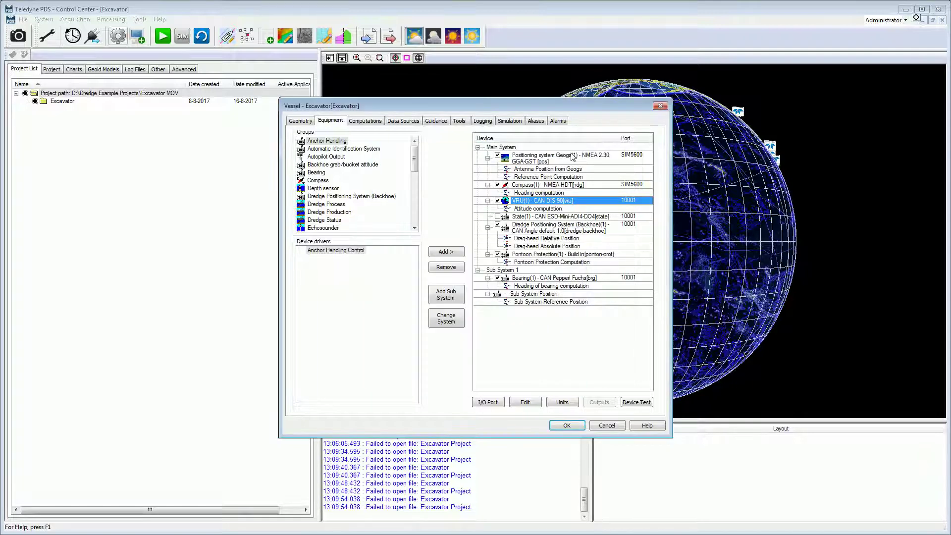
double_click(563, 226)
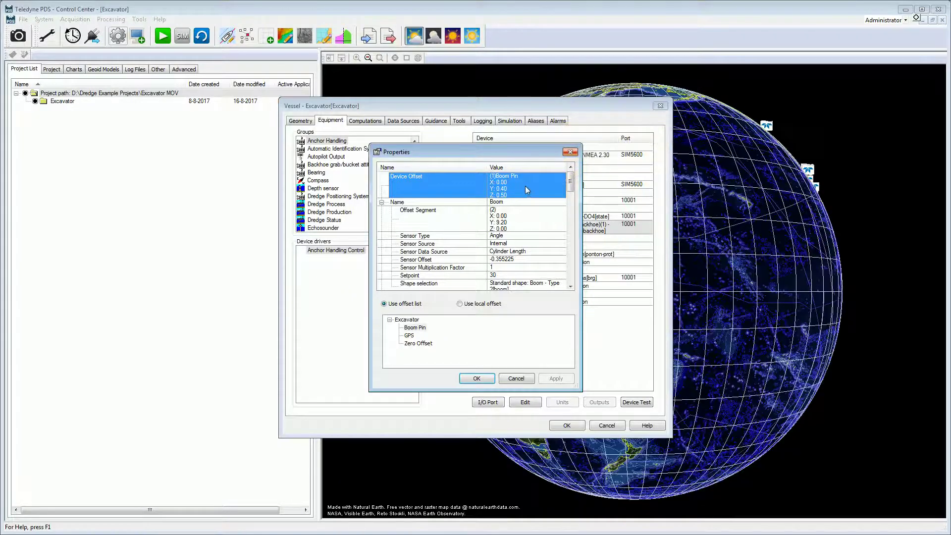
click(570, 152)
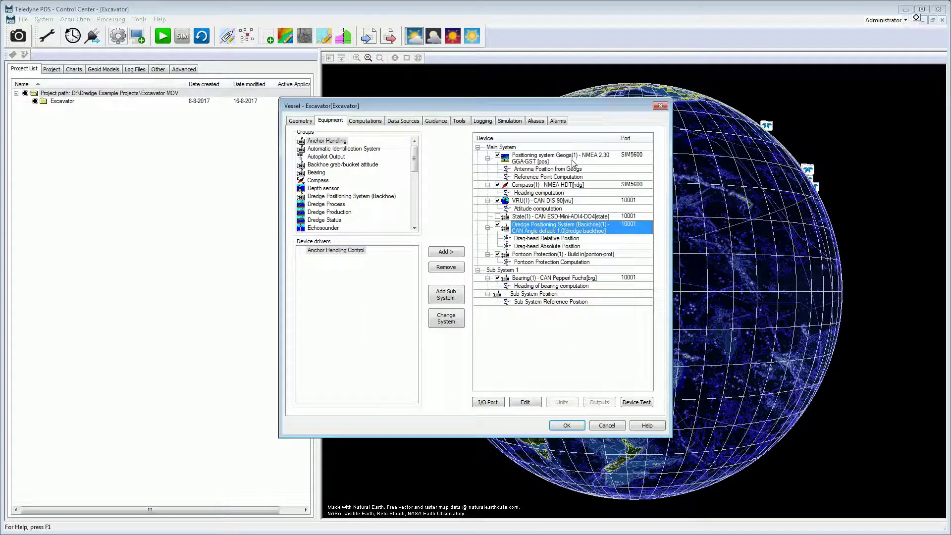
Step: Set the vessel identifier of the Pontoon Protection device to 2, the pontoon's ID
click(573, 256)
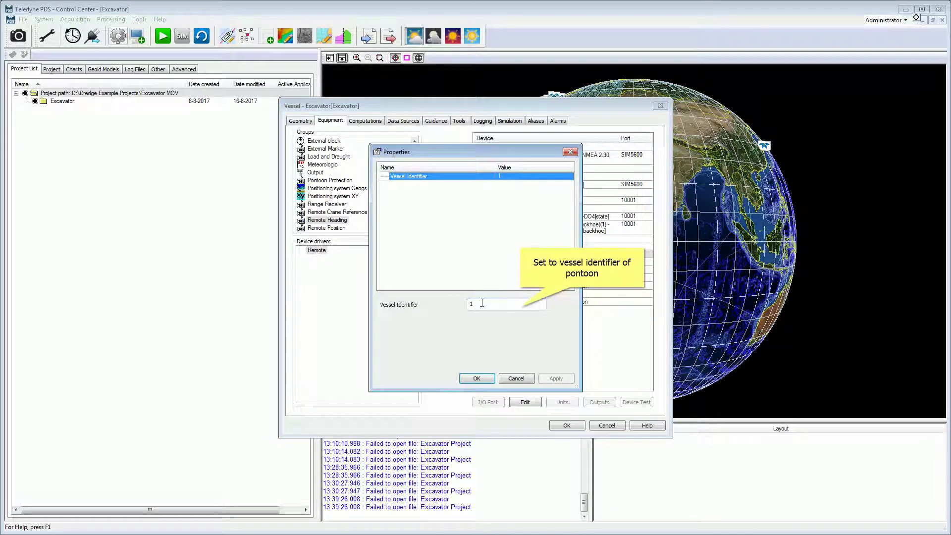
click(481, 304)
key(BackSpace)
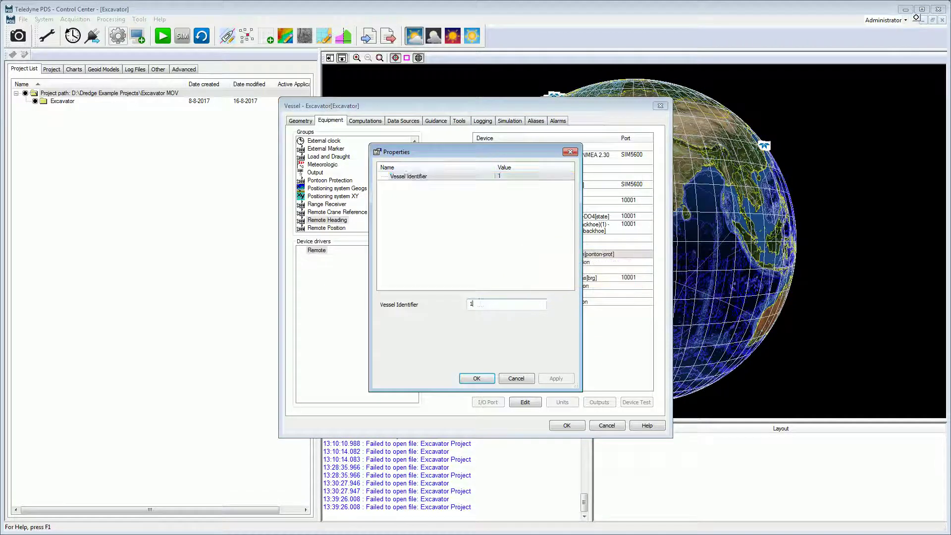
text(2)
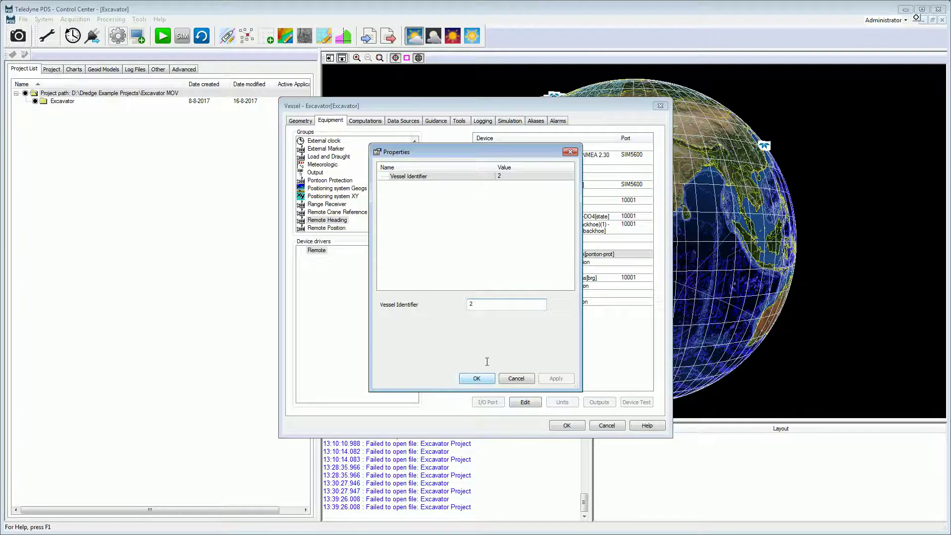
Step: Check the pontoon's ID in the configuration's vessel list and reopen the Excavator vessel for editing
click(488, 378)
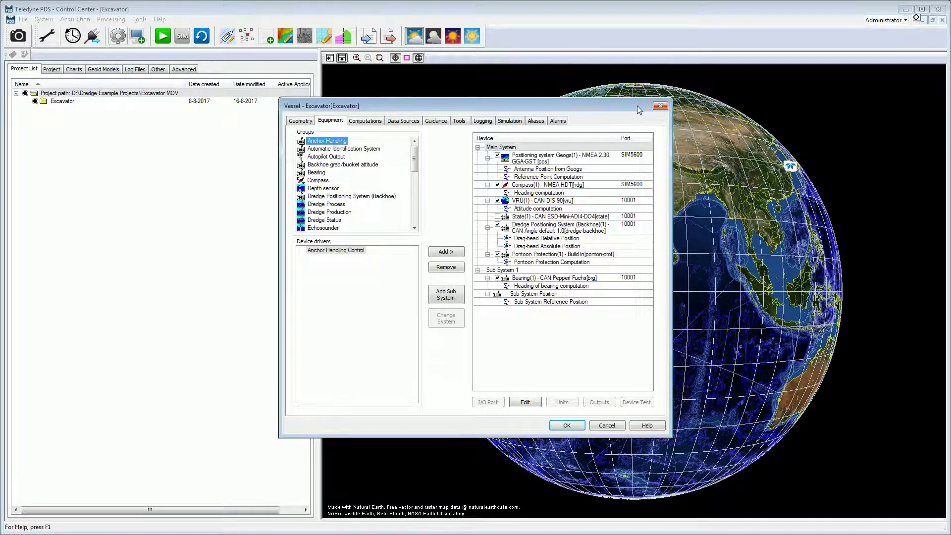
click(660, 106)
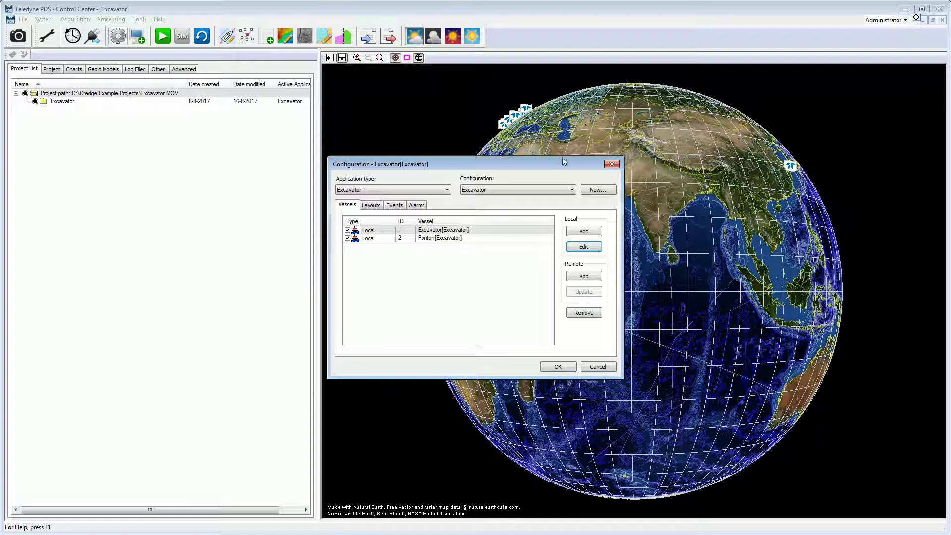
click(405, 238)
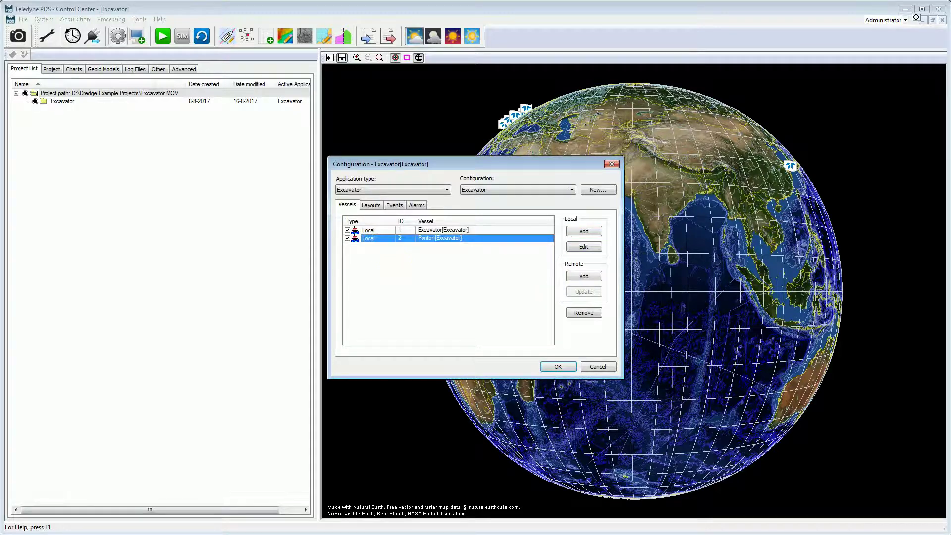
click(414, 230)
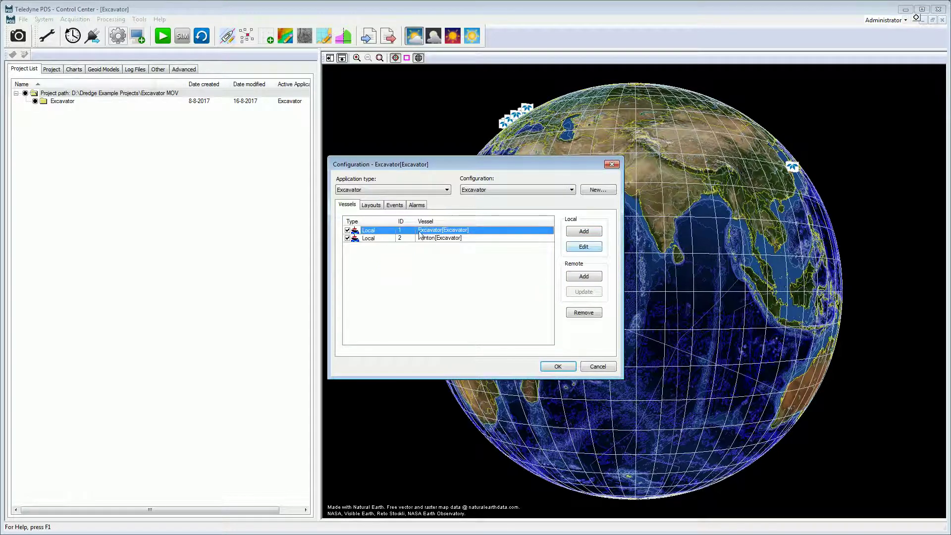
click(583, 247)
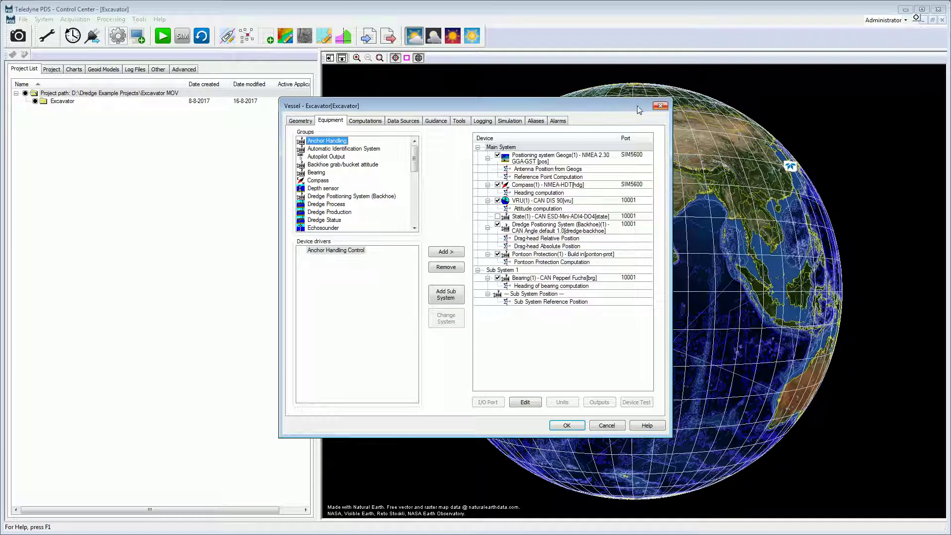
Step: Inspect the Ponton Bottom Z value of the Pontoon Protection Computation and close its properties without changes
click(560, 262)
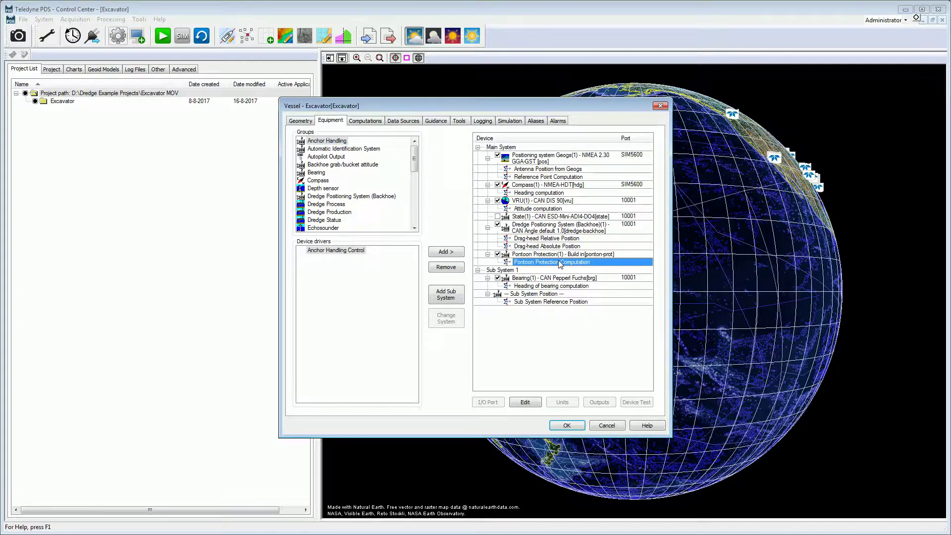
double_click(555, 263)
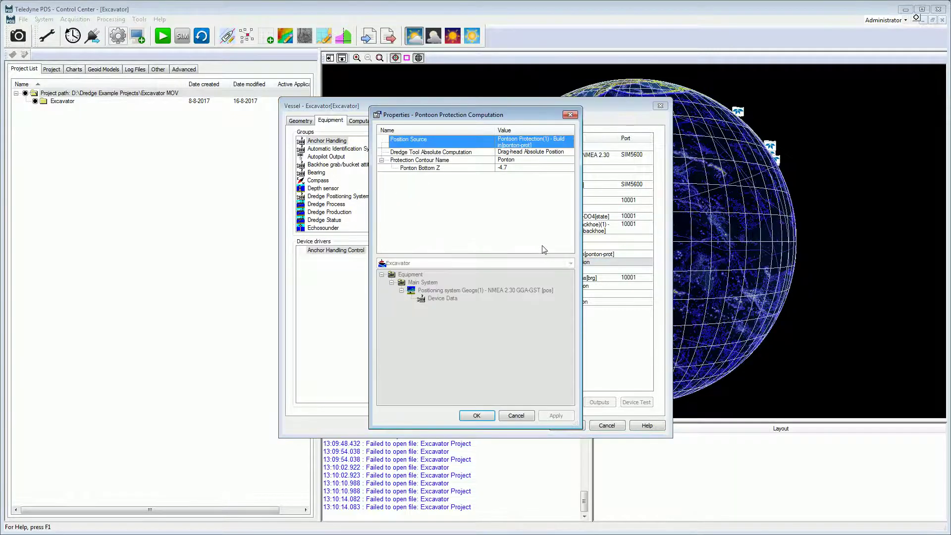
click(502, 169)
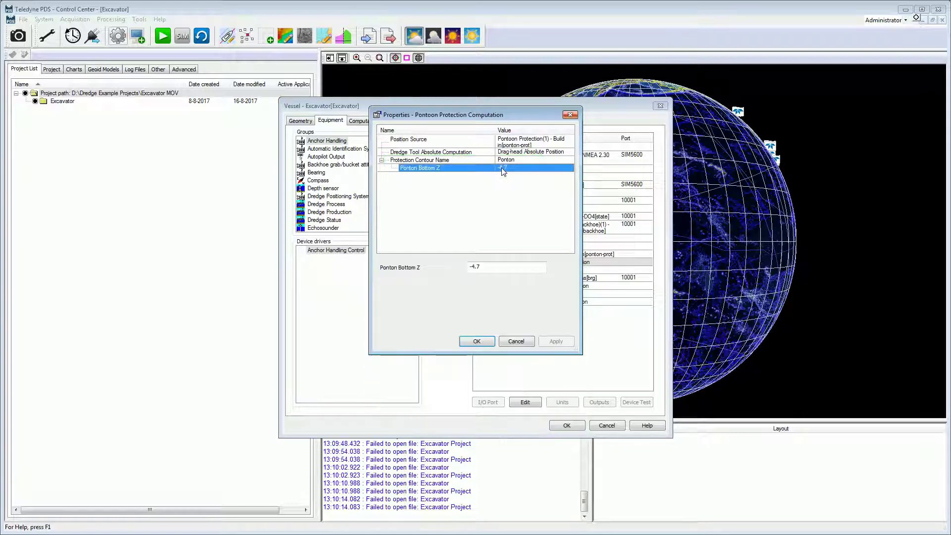
click(570, 115)
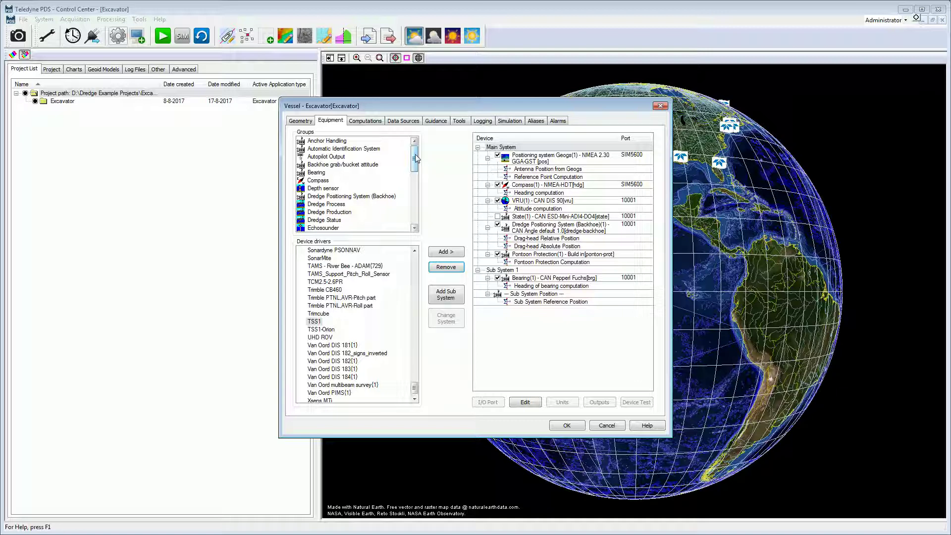
Step: Add a Remote Heading device with the Remote driver to the Excavator's main system
drag(415, 153, 414, 193)
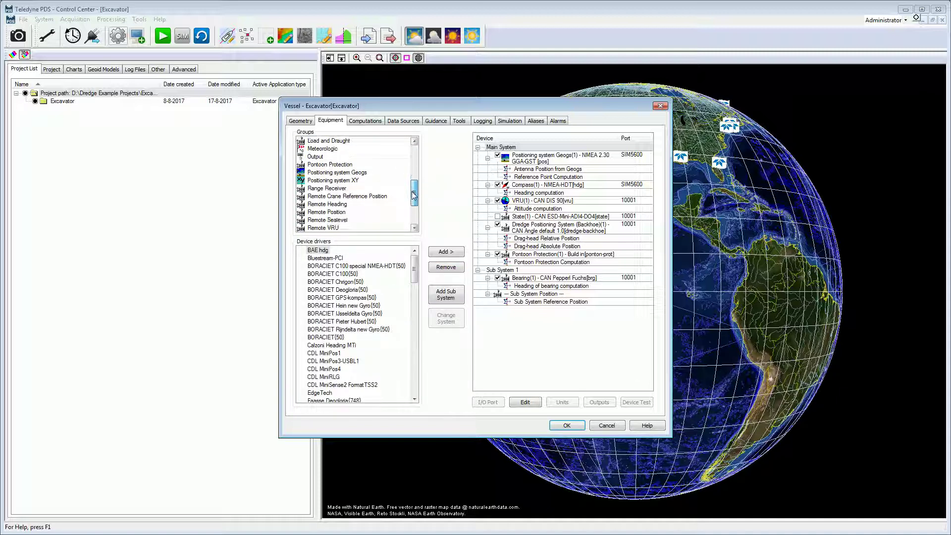
click(345, 205)
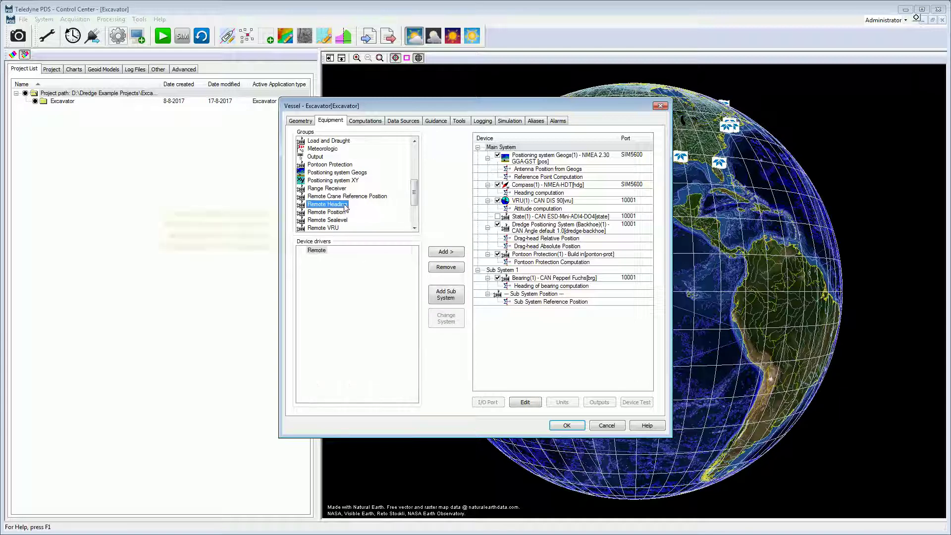
click(322, 253)
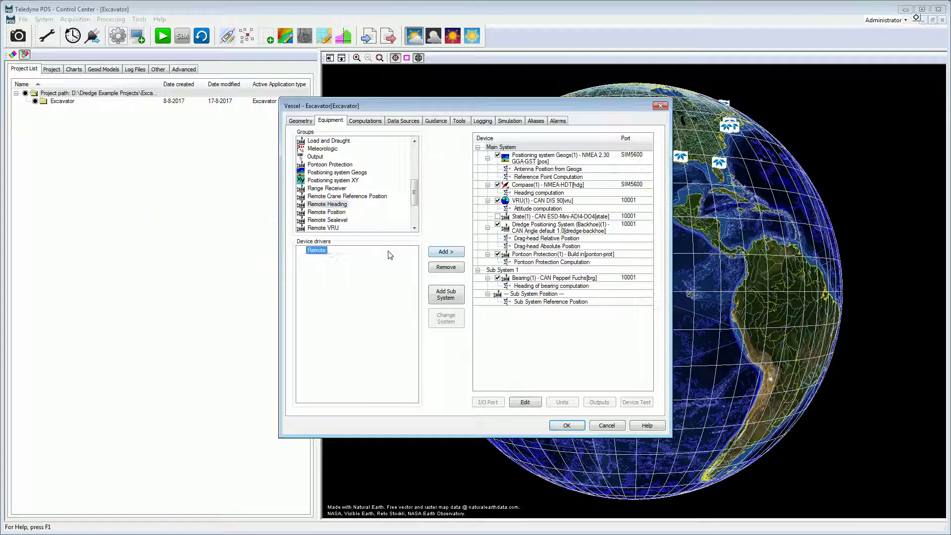
click(450, 254)
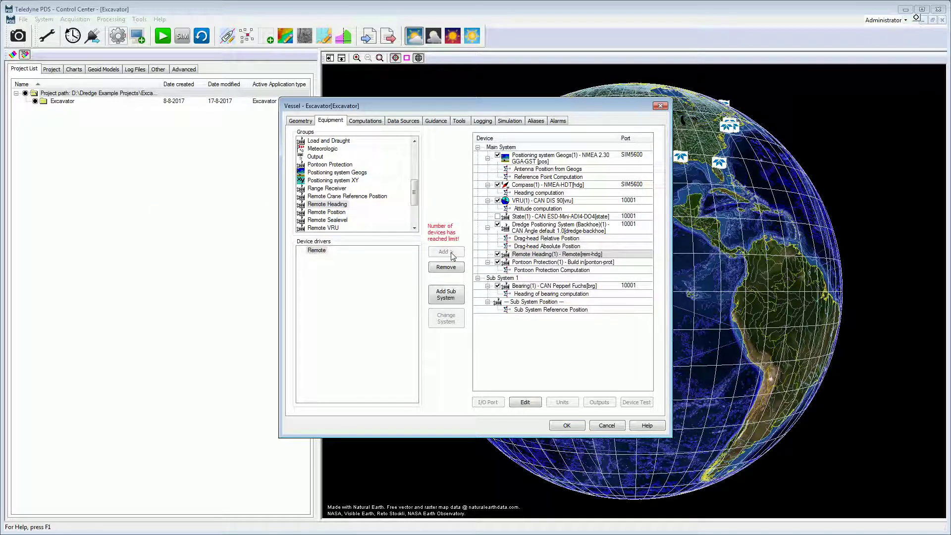
Step: Set the vessel identifier of the Remote Heading device to 2, the pontoon's ID
click(528, 255)
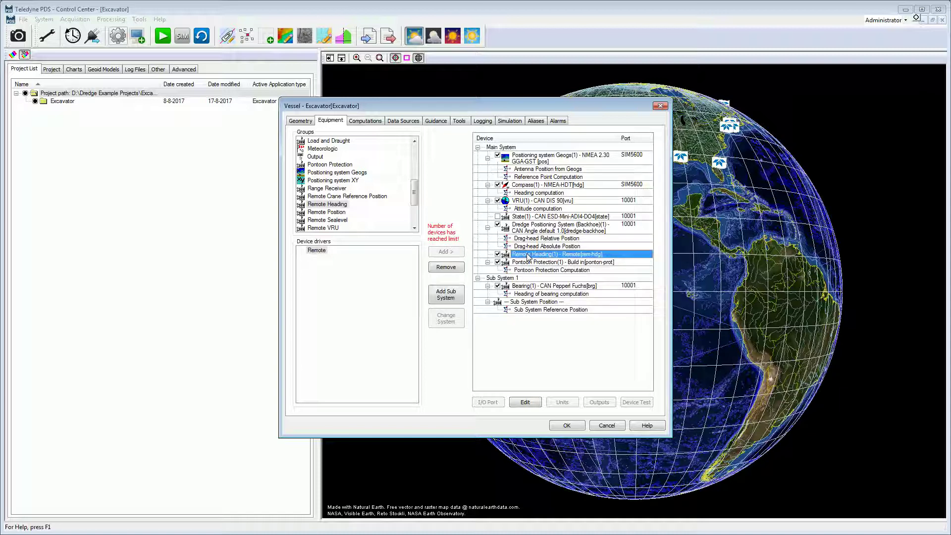
double_click(528, 255)
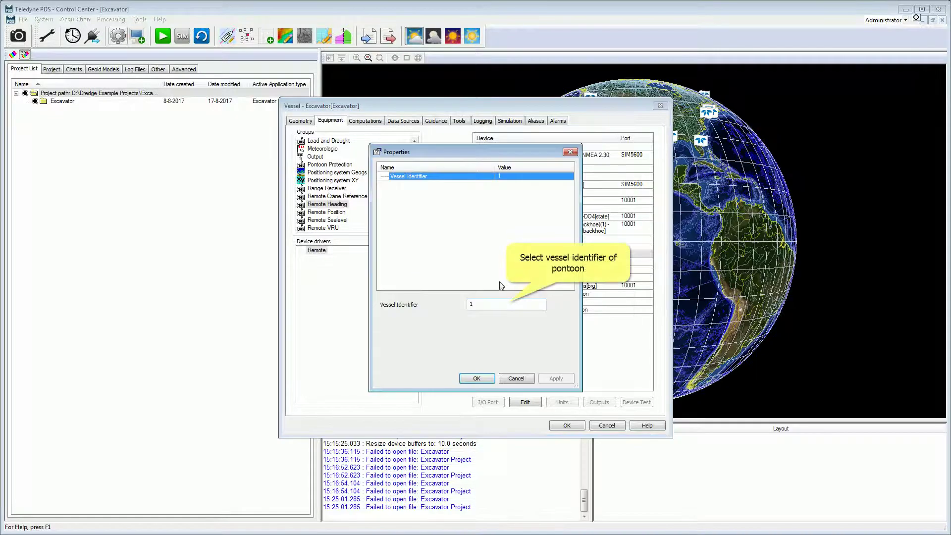
click(476, 303)
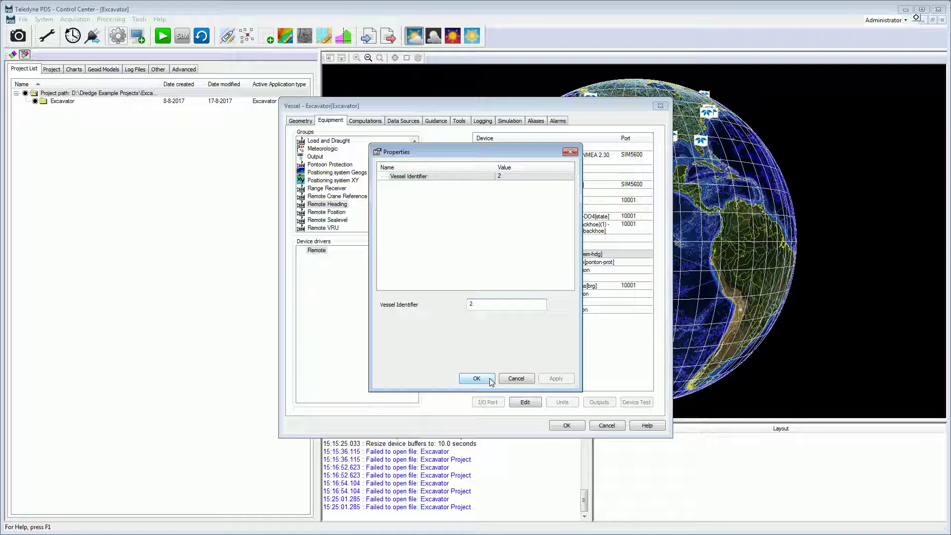
click(489, 379)
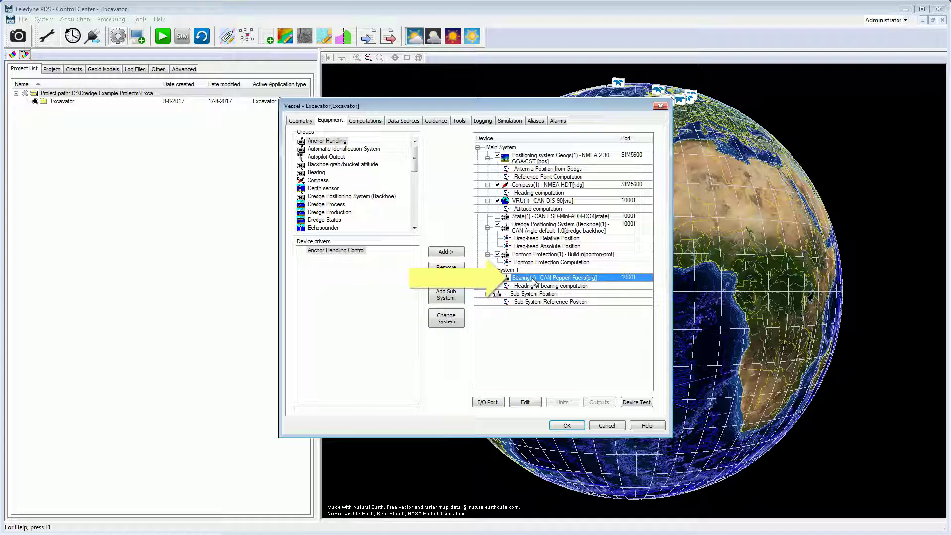
Step: Inspect the bearing correction of the CAN Pepperl Fuchs bearing sensor in Sub System 1 and close its properties without changes
double_click(532, 279)
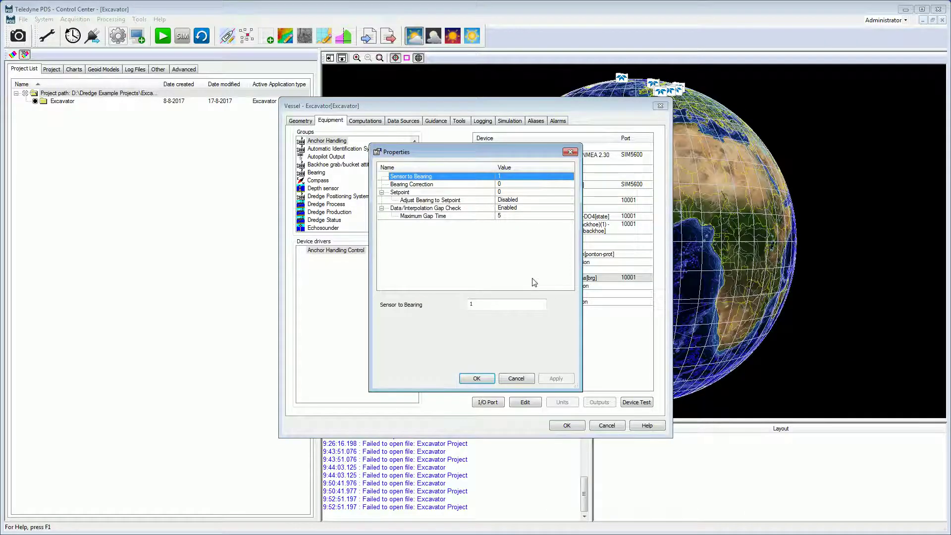
click(497, 186)
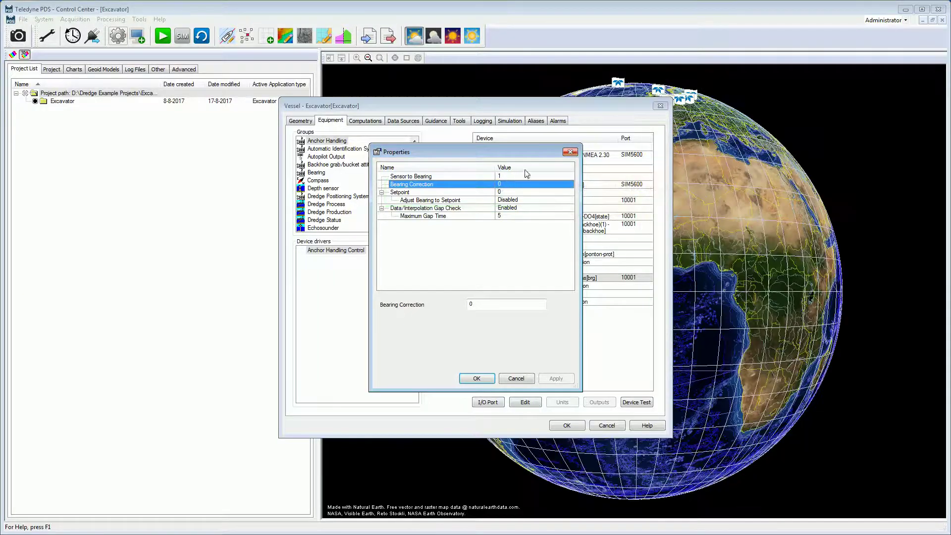
click(570, 152)
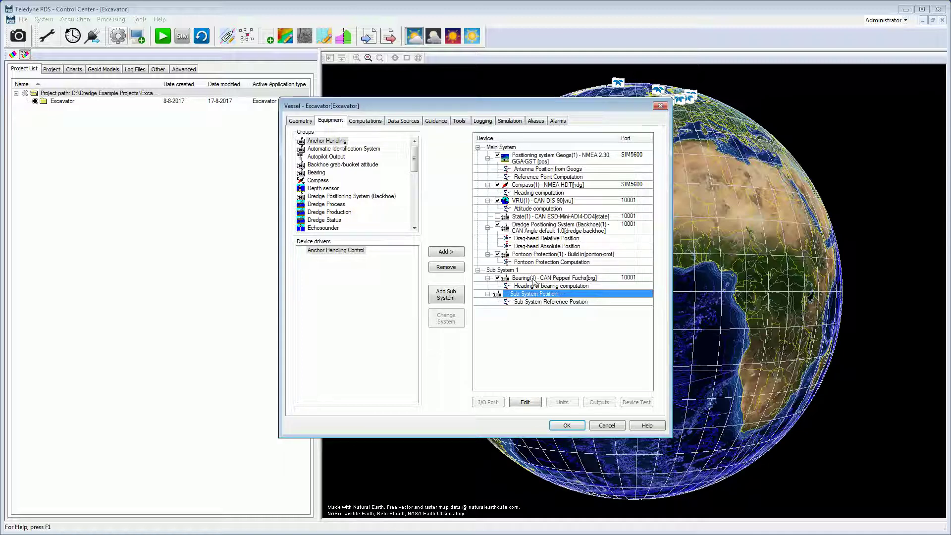
Step: Inspect the sub system's undercarriage shape dimensions and the reference point offset of its Sub System Reference Position, cancelling both without changes
double_click(547, 295)
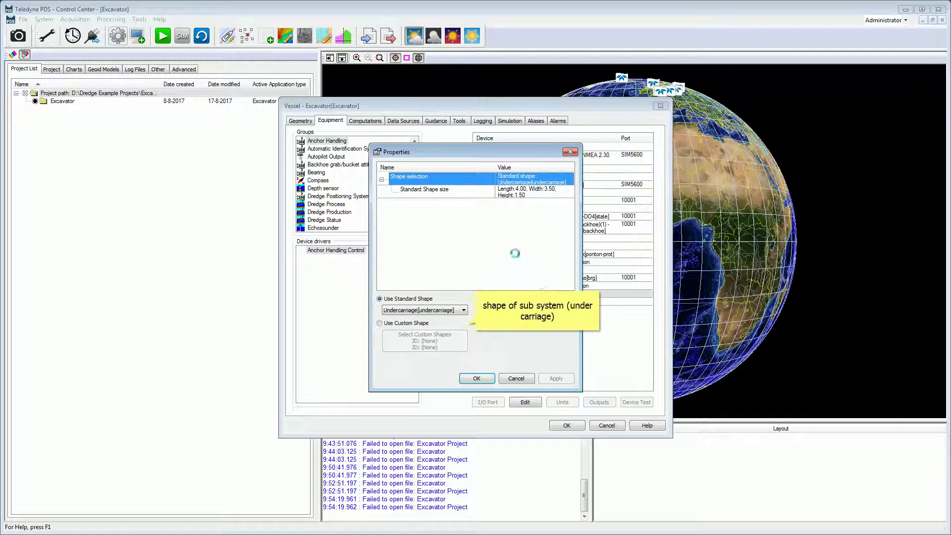
click(469, 195)
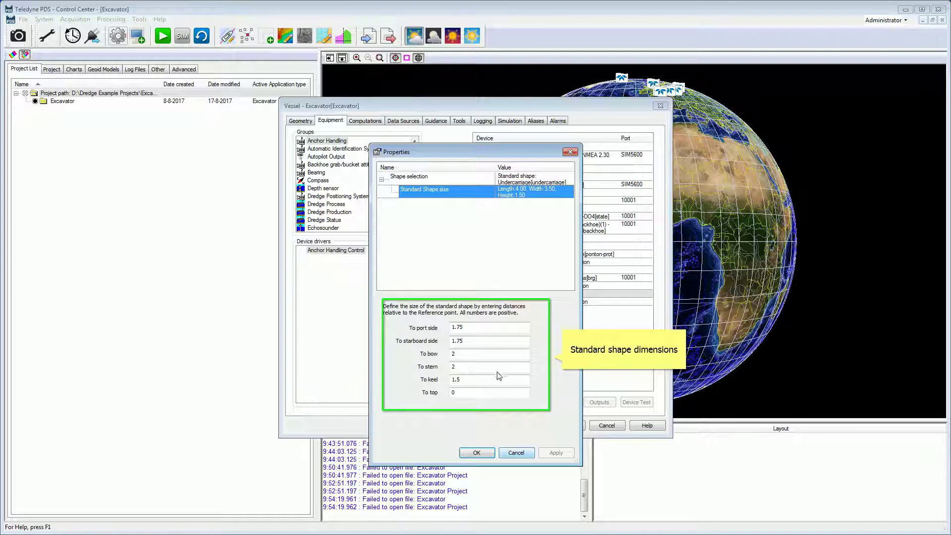
click(515, 452)
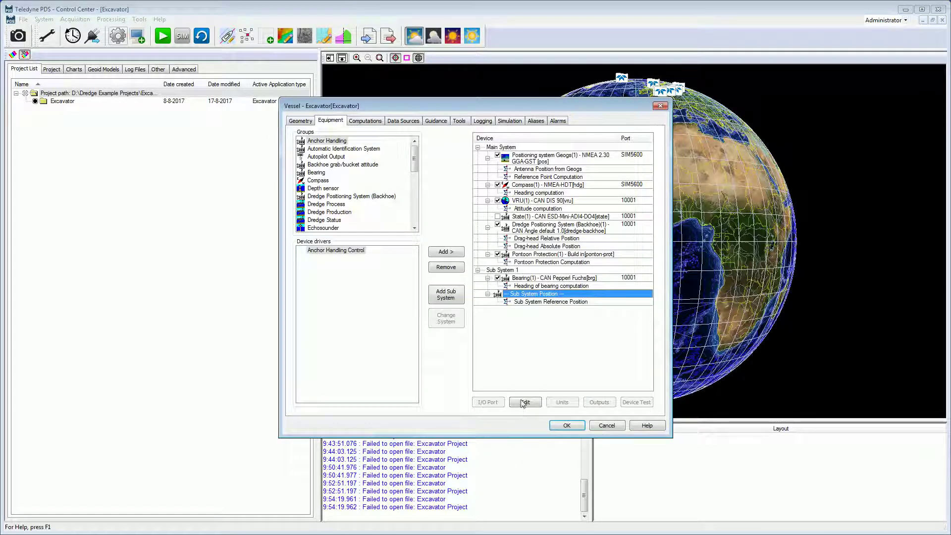
double_click(543, 302)
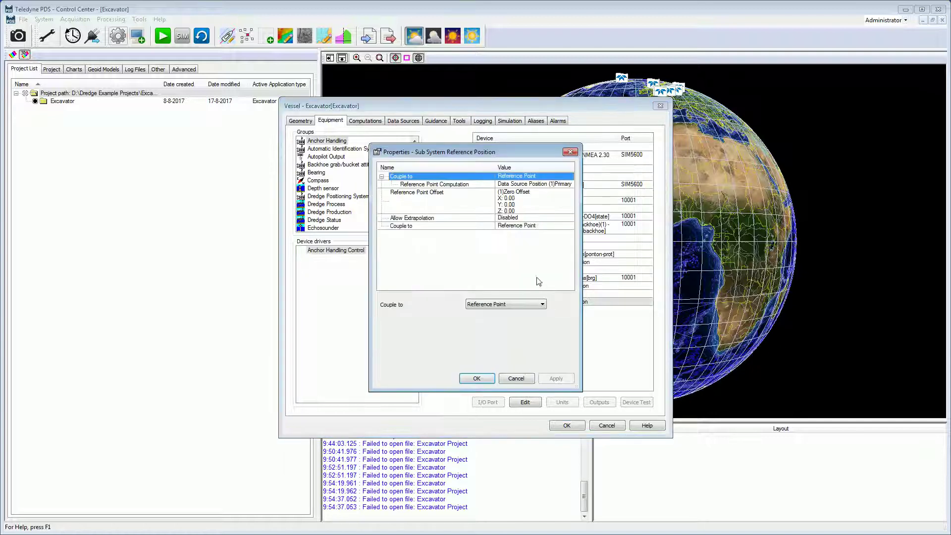
click(523, 213)
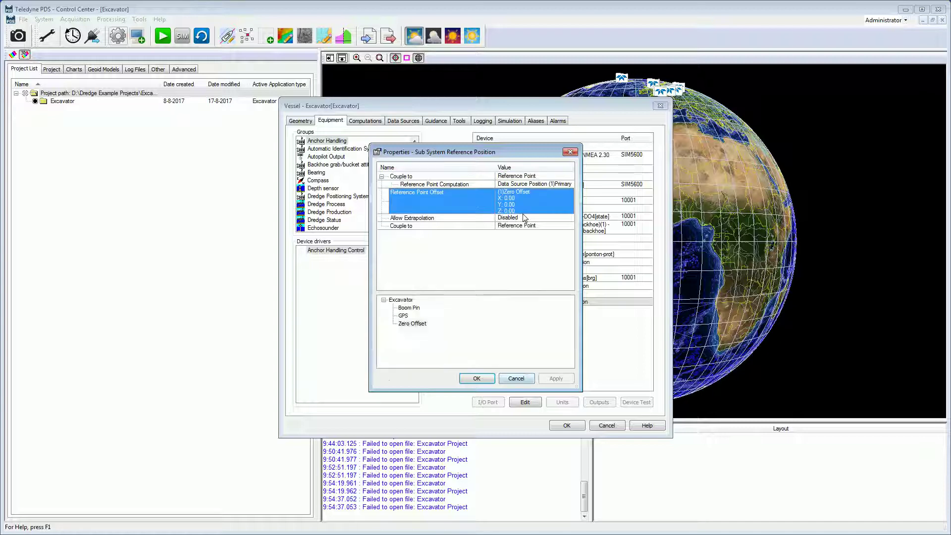
click(522, 375)
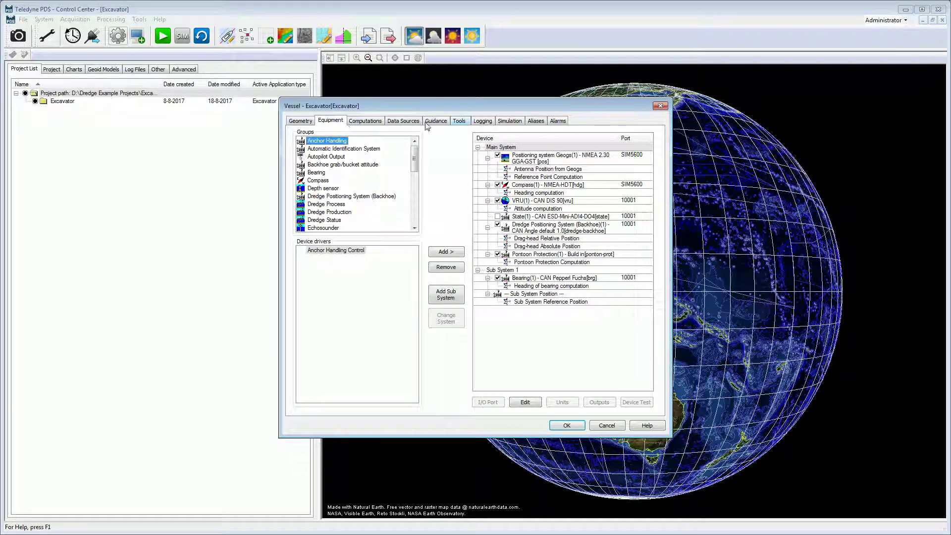
Step: Review the Excavator's crane configuration for the boom, stick and bucket, plus its dredge logging settings
click(459, 121)
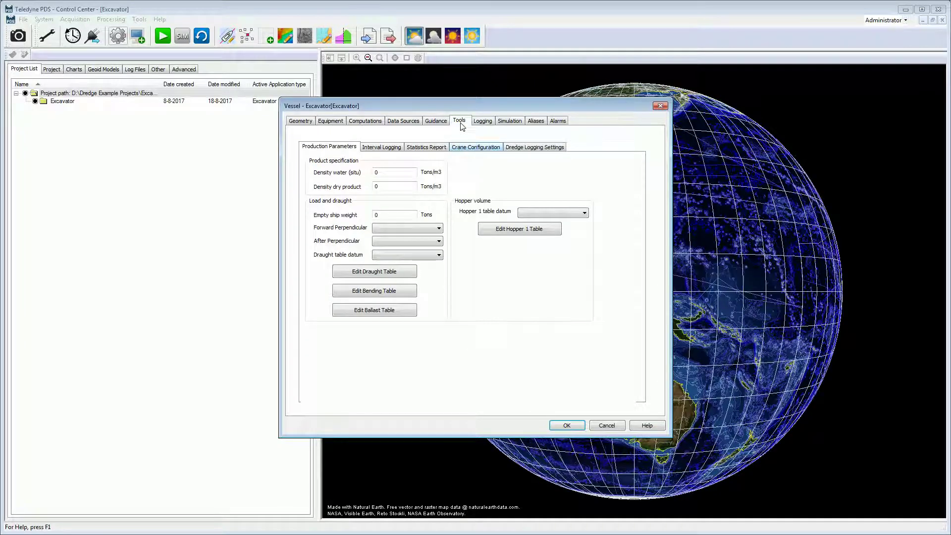
click(466, 147)
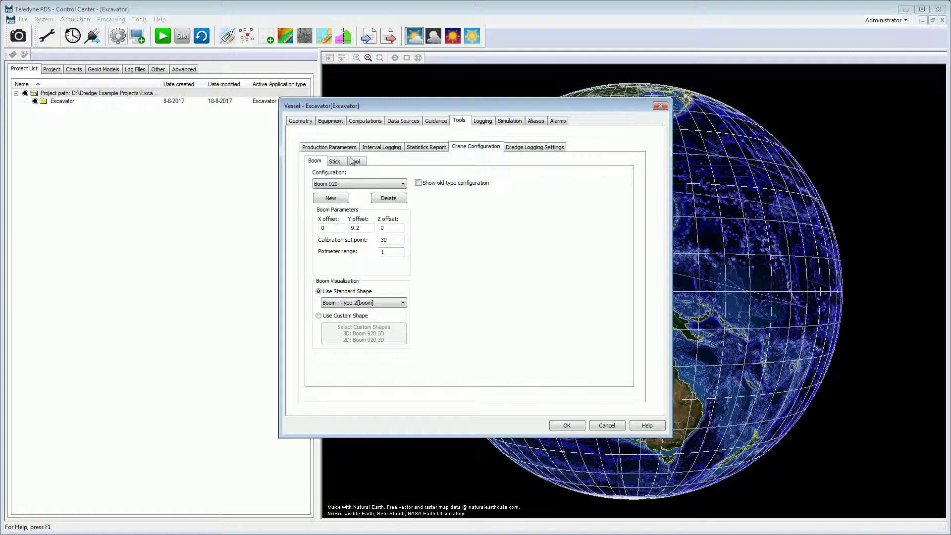
click(318, 162)
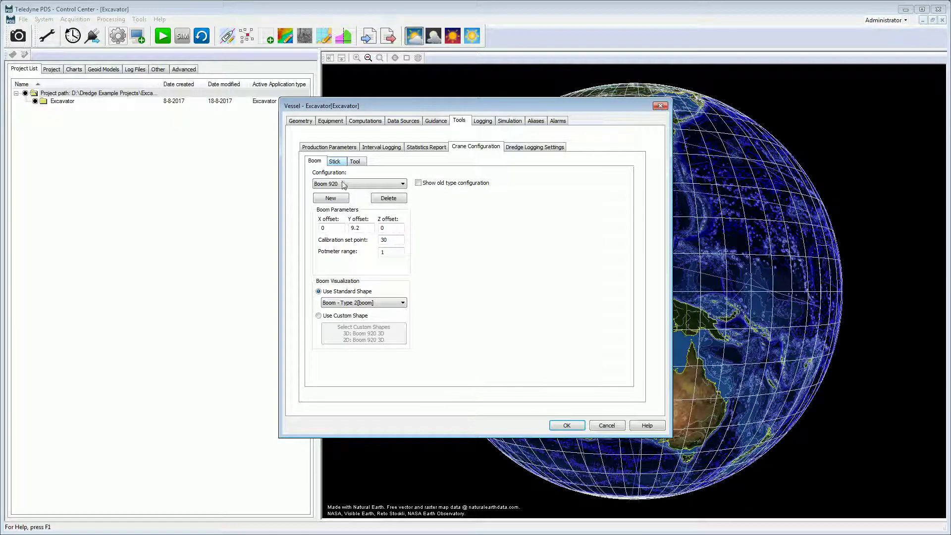
click(335, 161)
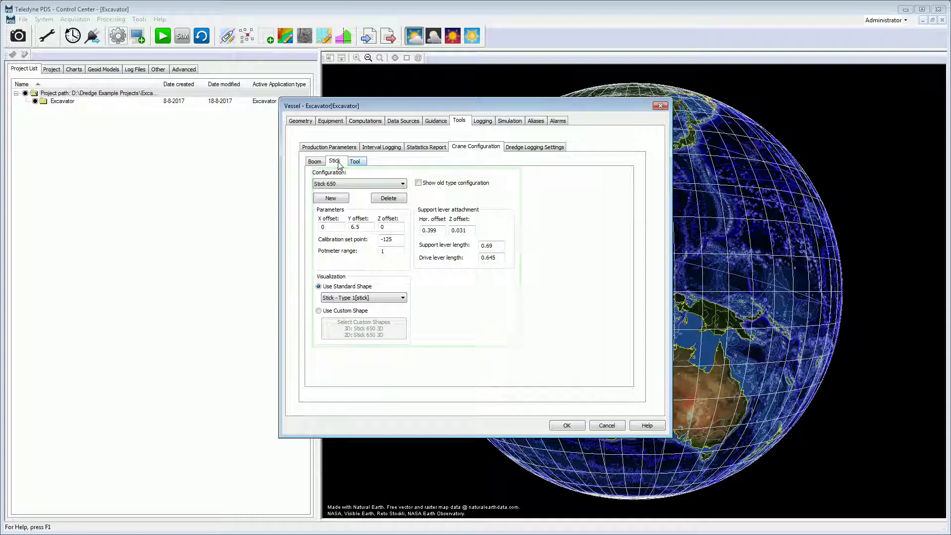
click(354, 161)
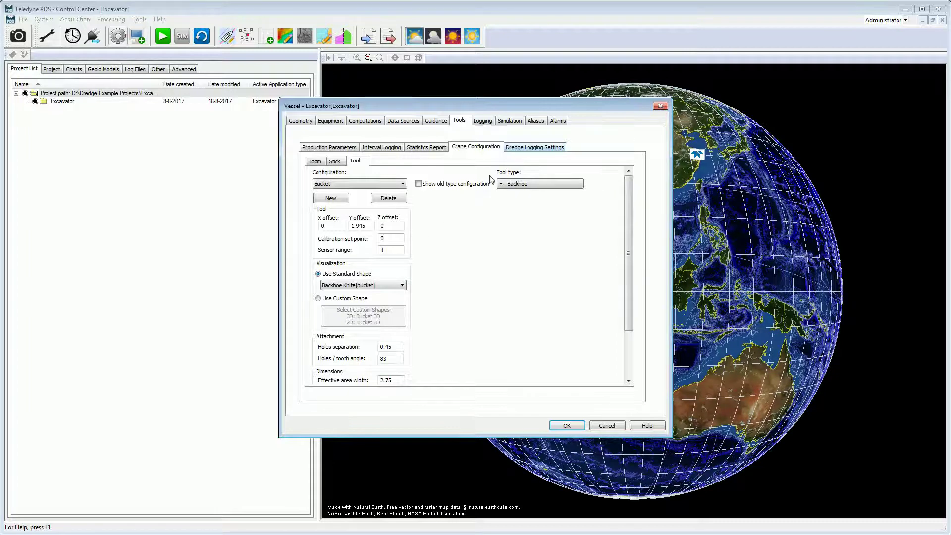
click(528, 149)
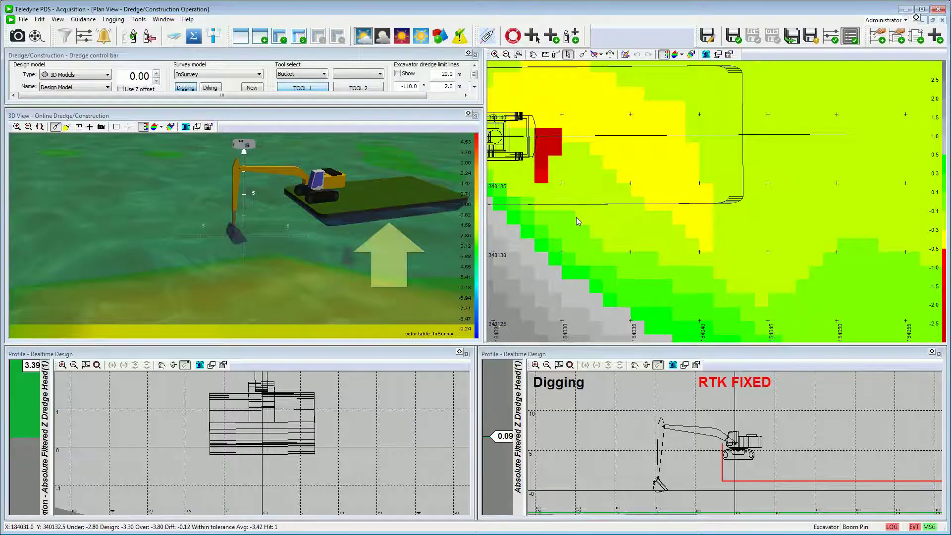
scroll(576, 217, down, 4)
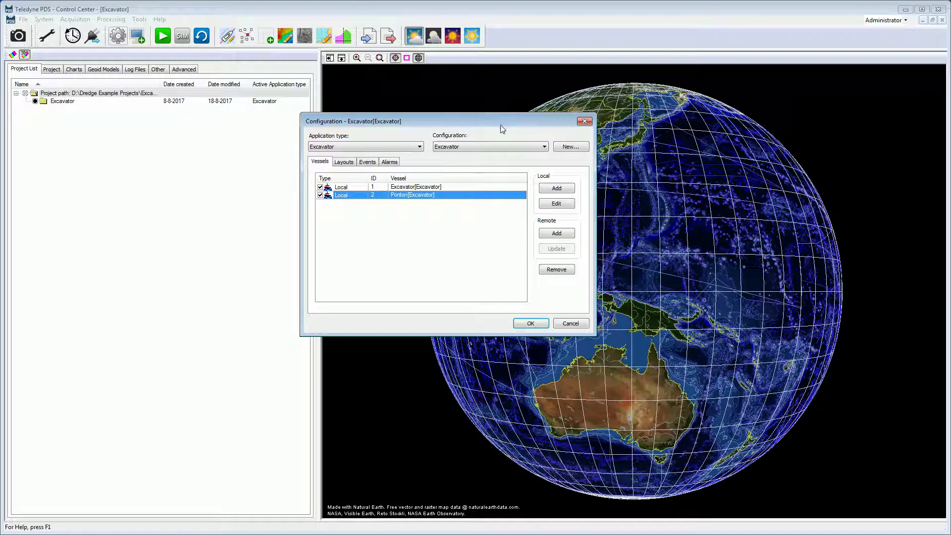
Step: Review the Ponton vessel's geometry: its standard shape, the shape's size definition and the device offset list, leaving everything unchanged
double_click(440, 194)
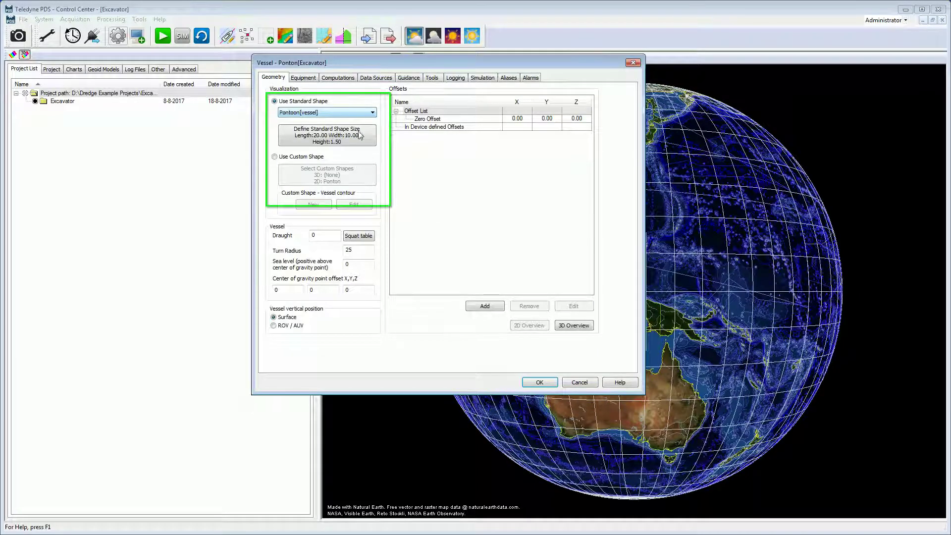
click(337, 113)
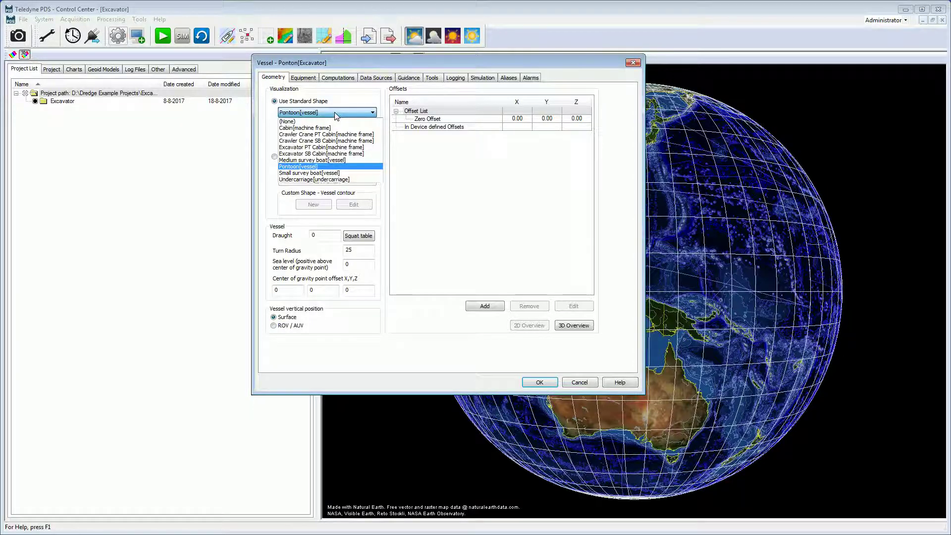
click(335, 114)
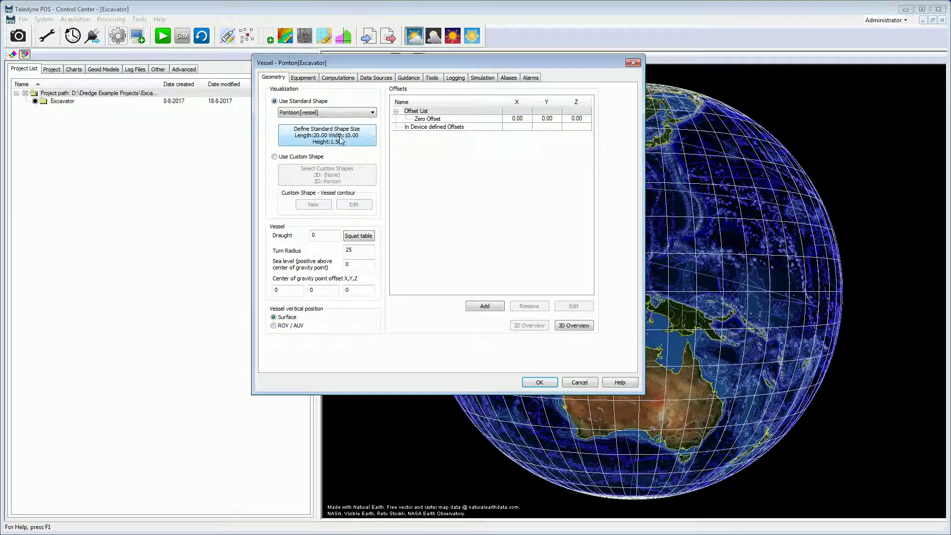
click(341, 137)
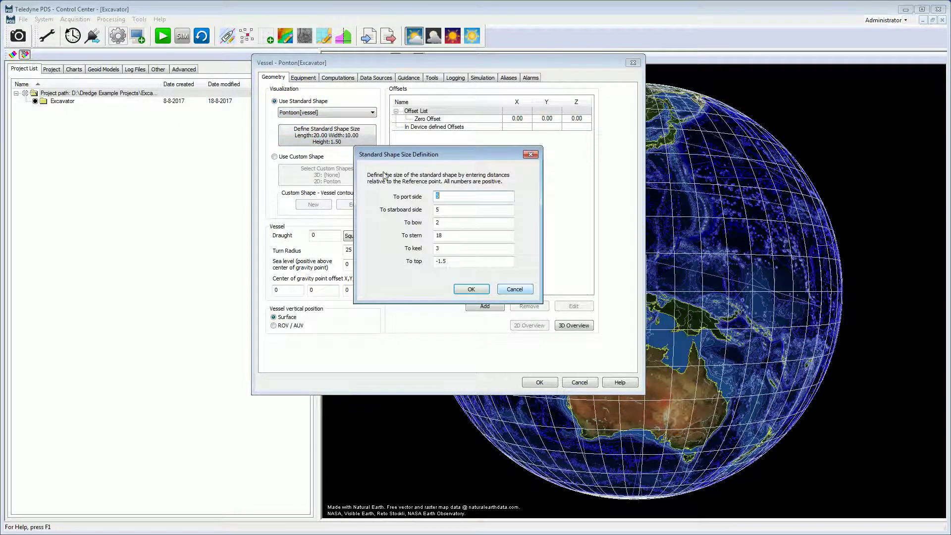
click(528, 291)
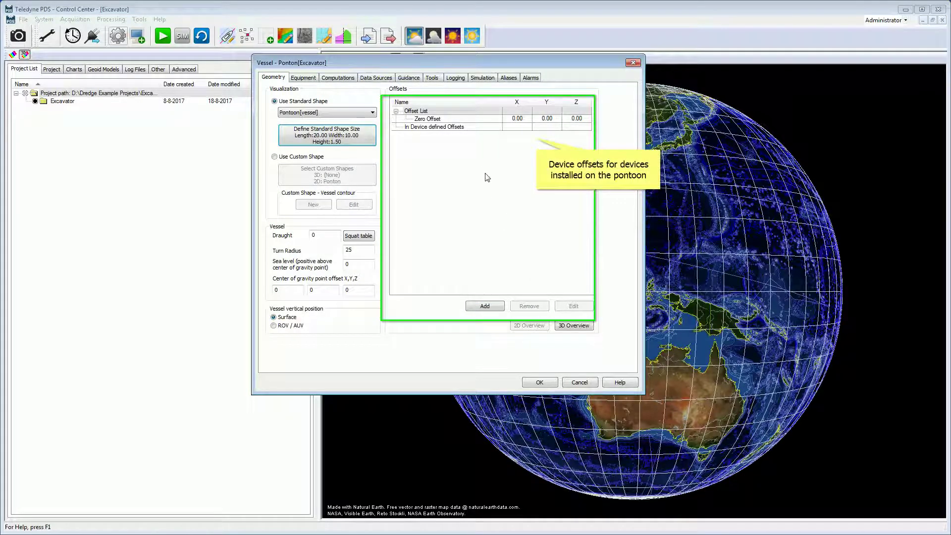
click(463, 113)
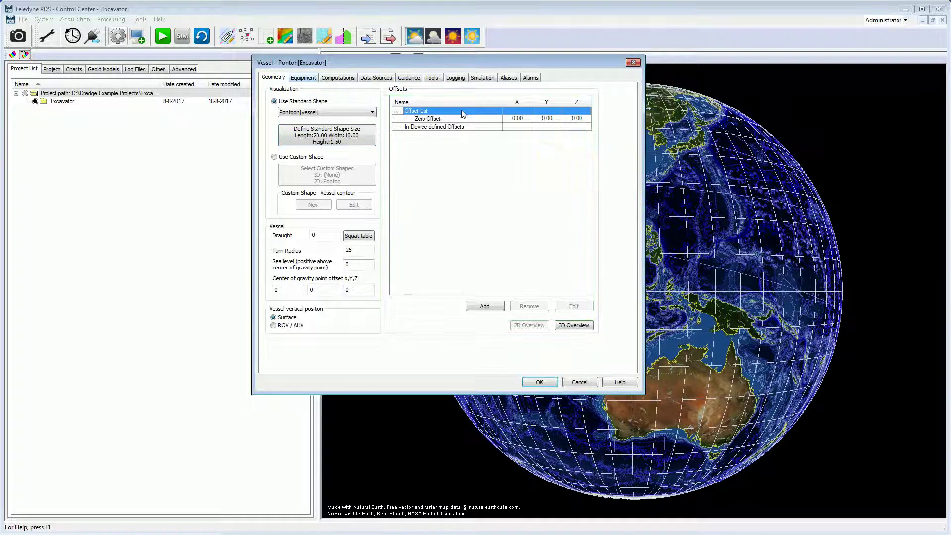
Step: Inspect the properties of the CAN Pepperl Fuchs bearing sensor in the Ponton's equipment and close them without changes
click(303, 78)
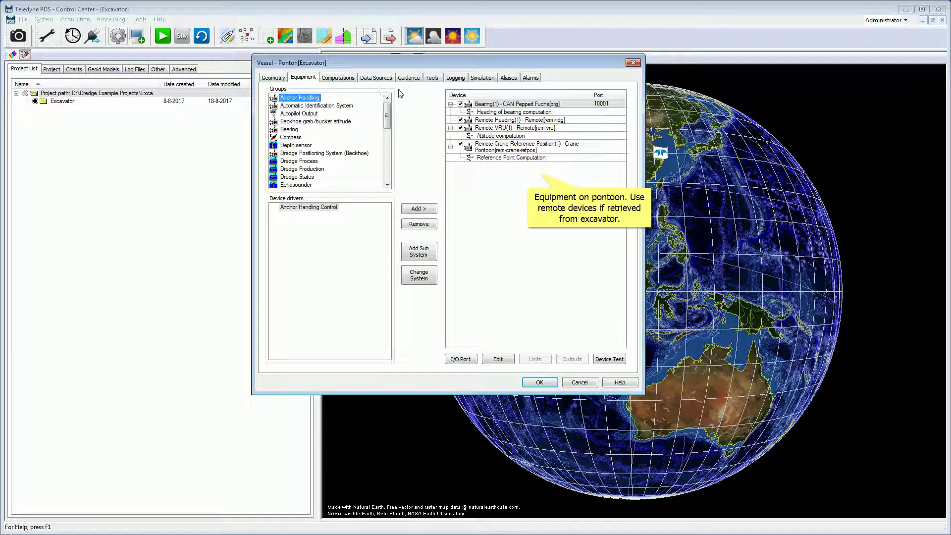
click(503, 104)
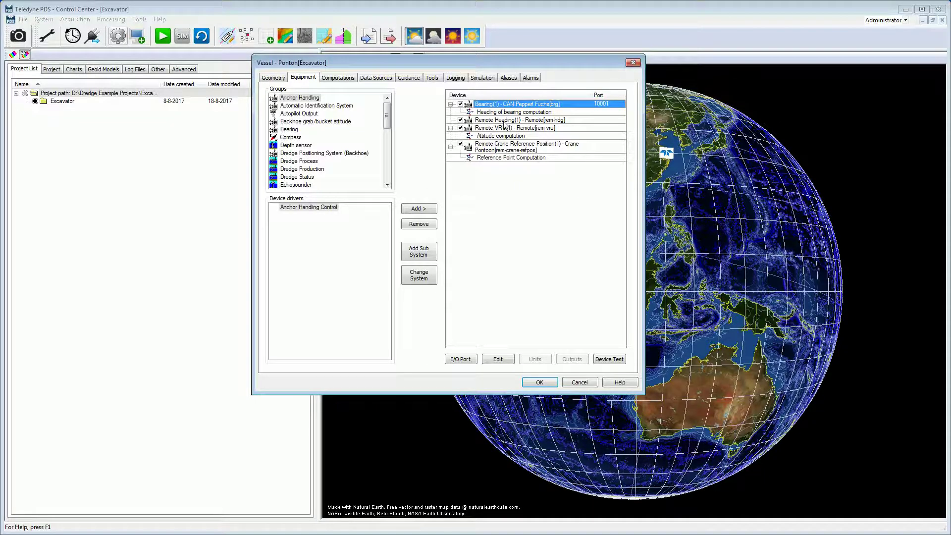
double_click(505, 103)
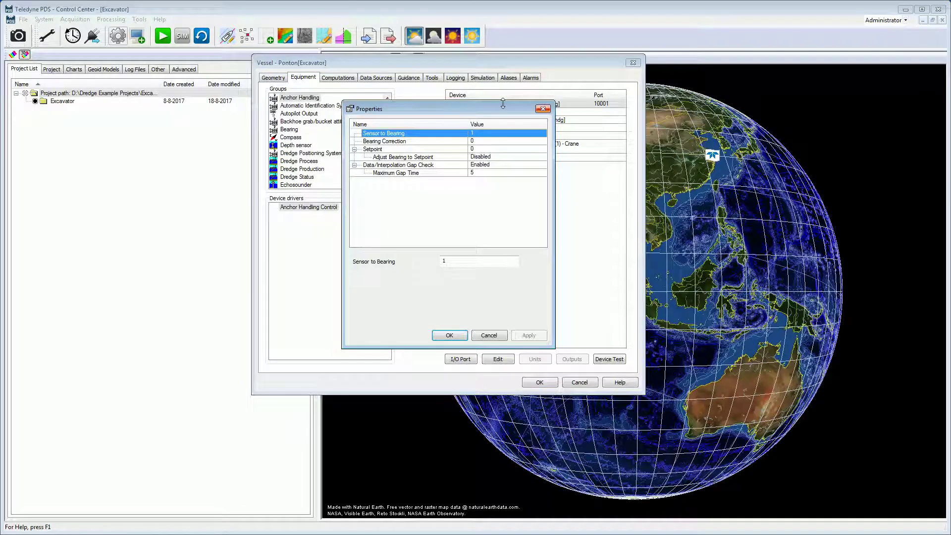
click(545, 109)
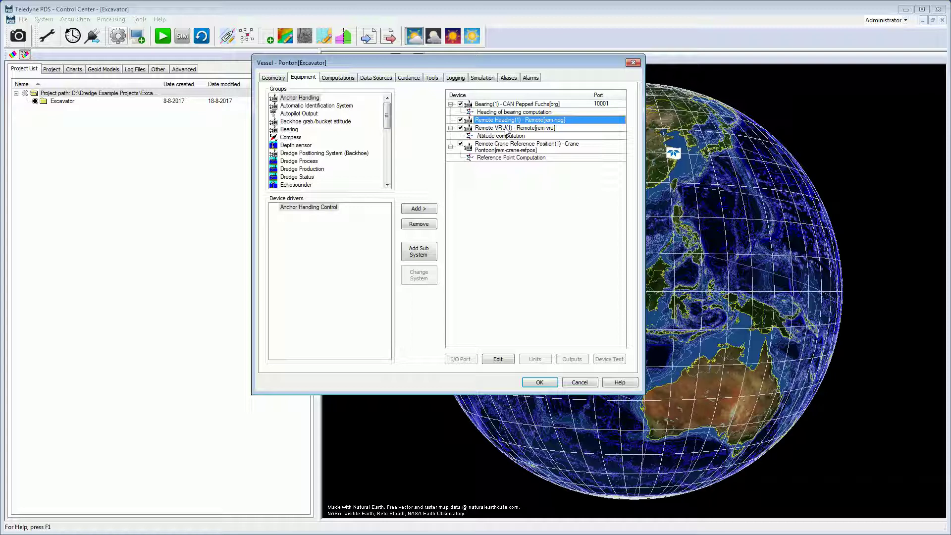
Step: Review the properties of the Ponton's Remote Heading, Remote VRU and Remote Crane Reference Position devices, and locate the remote device groups
double_click(523, 120)
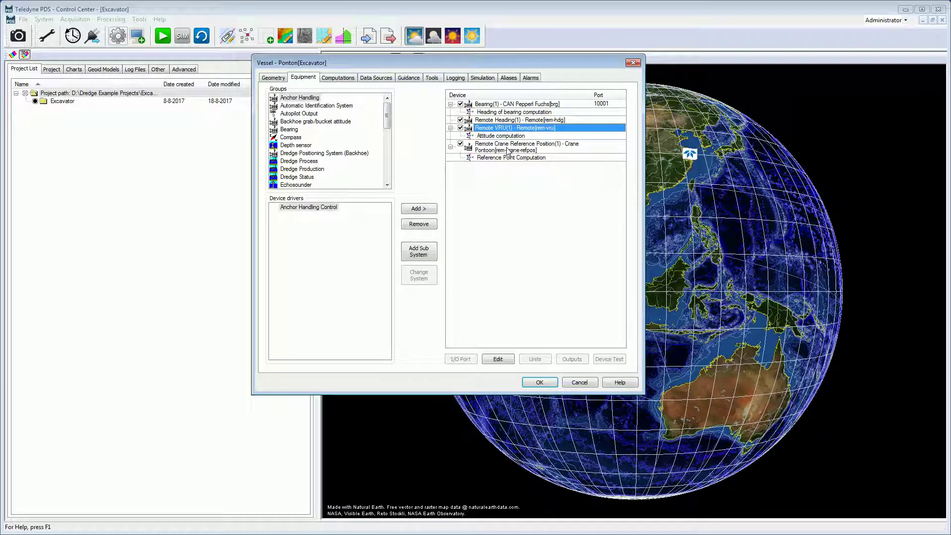
click(498, 358)
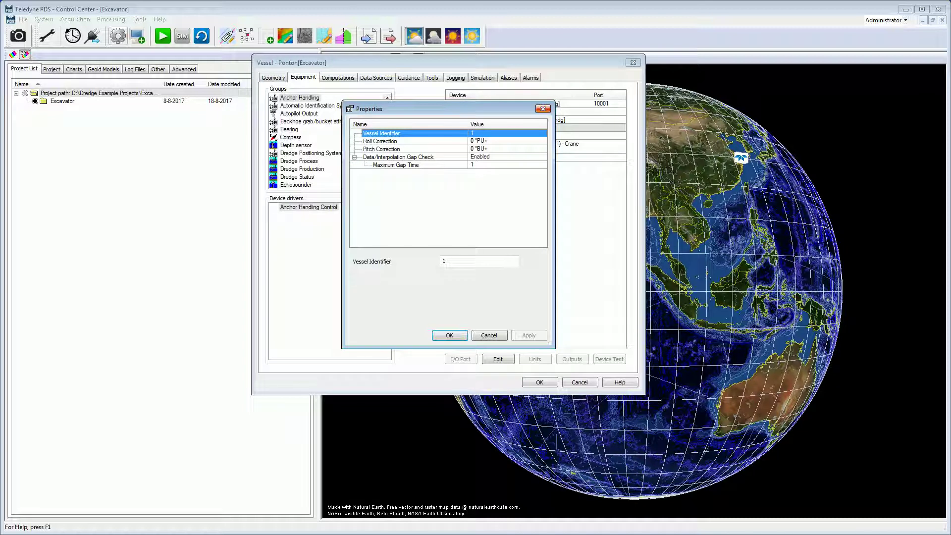
key(Return)
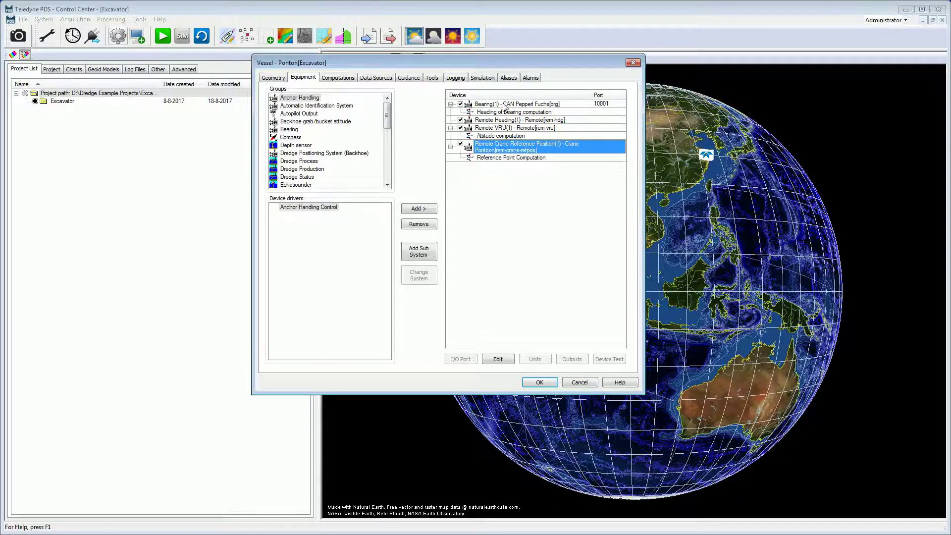
double_click(530, 146)
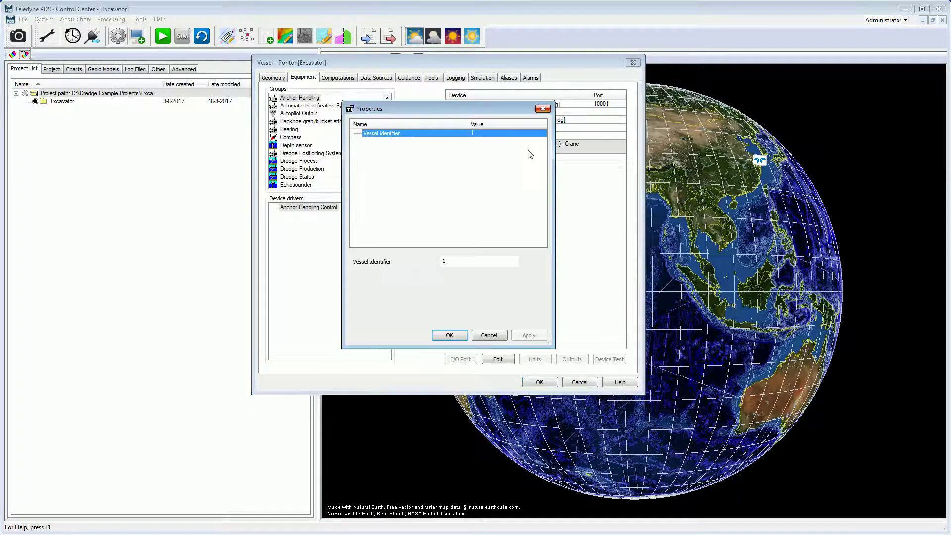
click(542, 109)
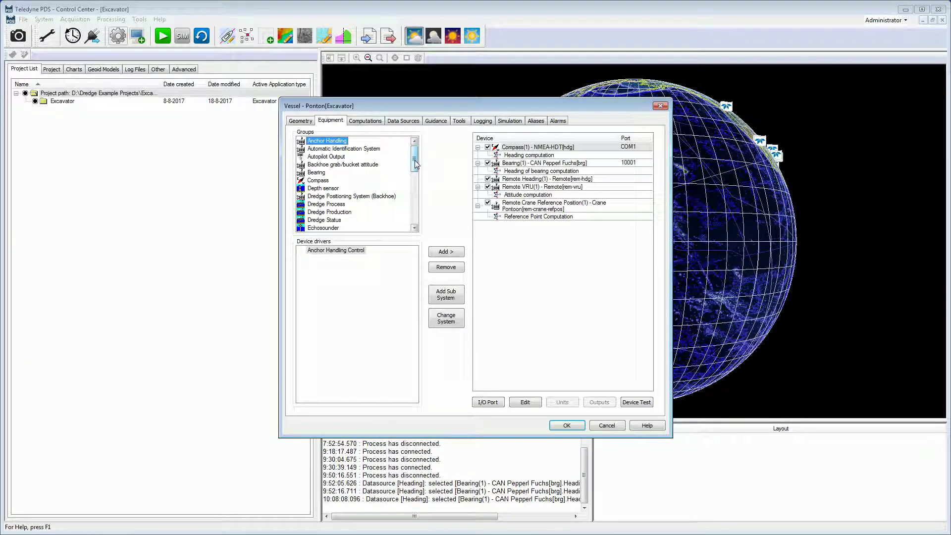
drag(414, 165, 415, 208)
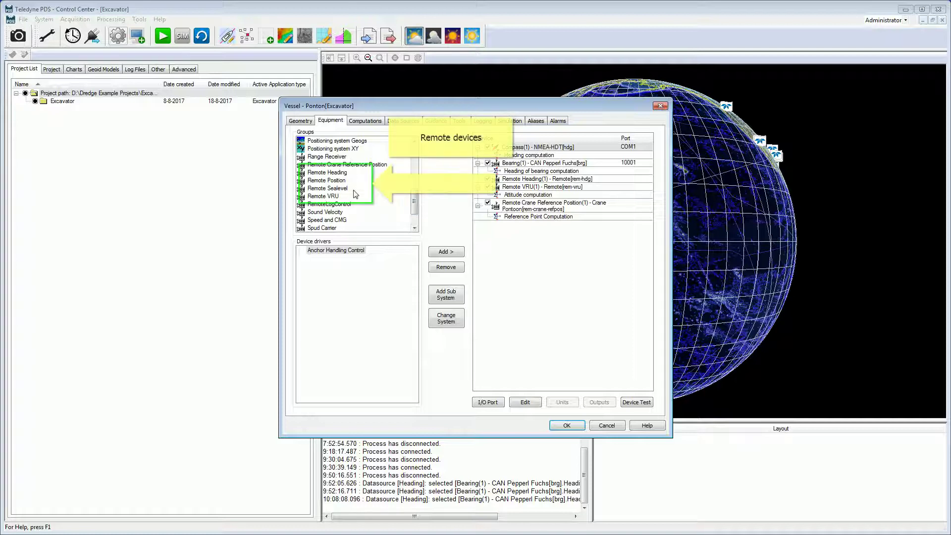
click(332, 172)
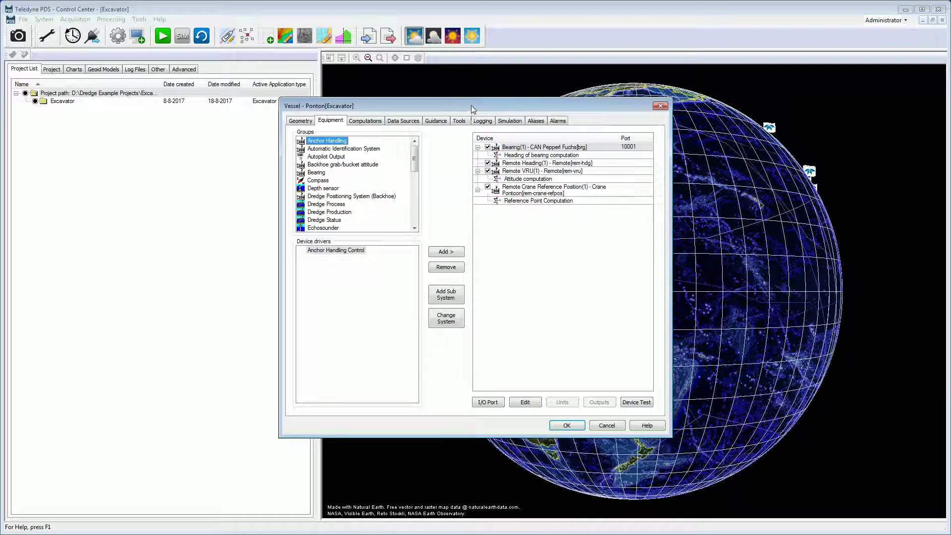
Step: Add a compass with the NMEA-HDT driver to the Ponton's equipment
click(319, 181)
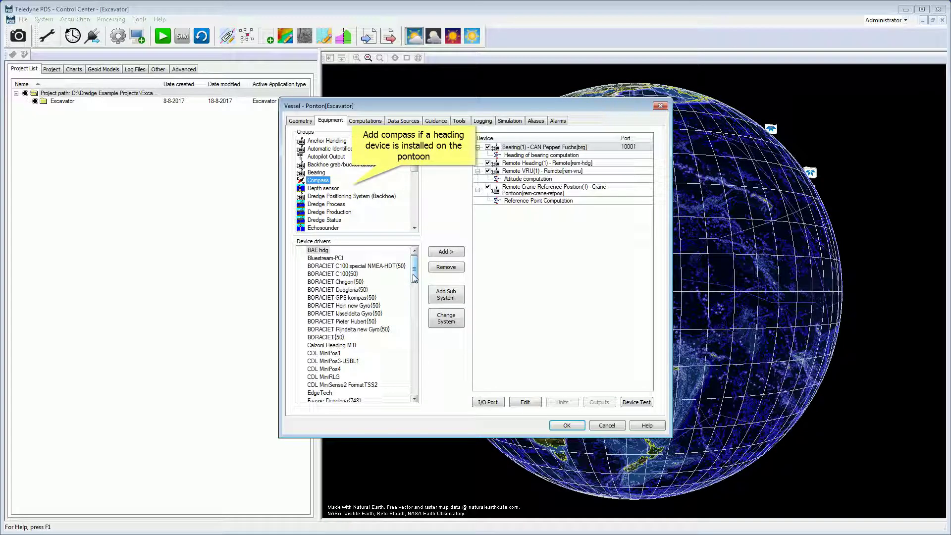
scroll(414, 278, down, 10)
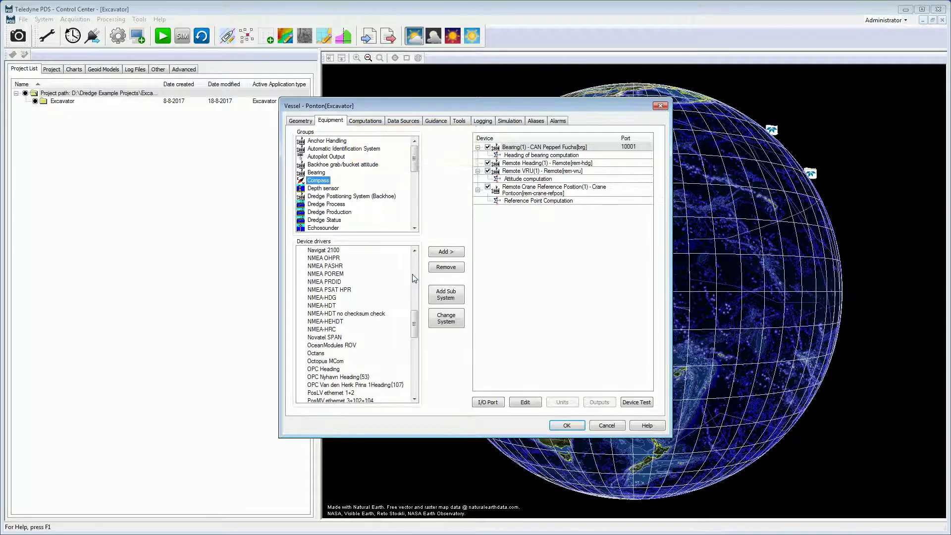
click(335, 305)
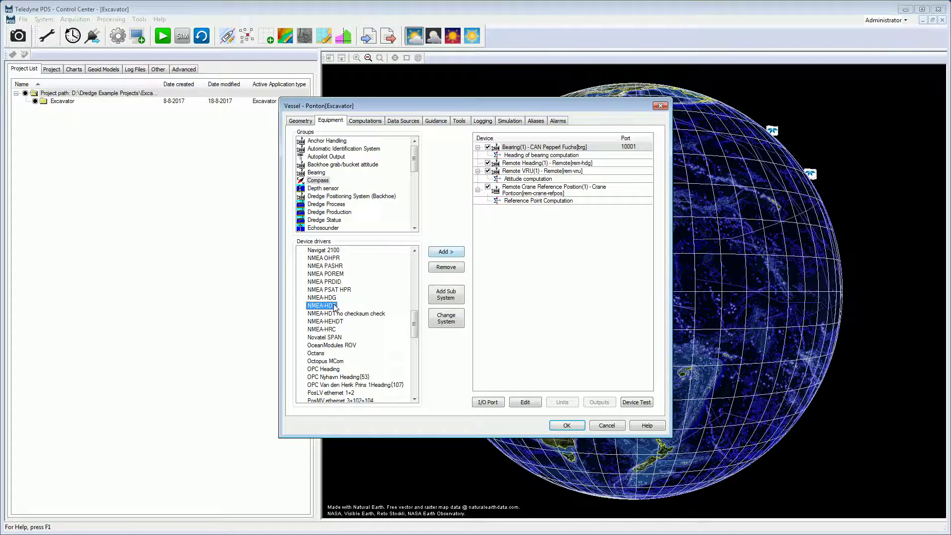
click(449, 252)
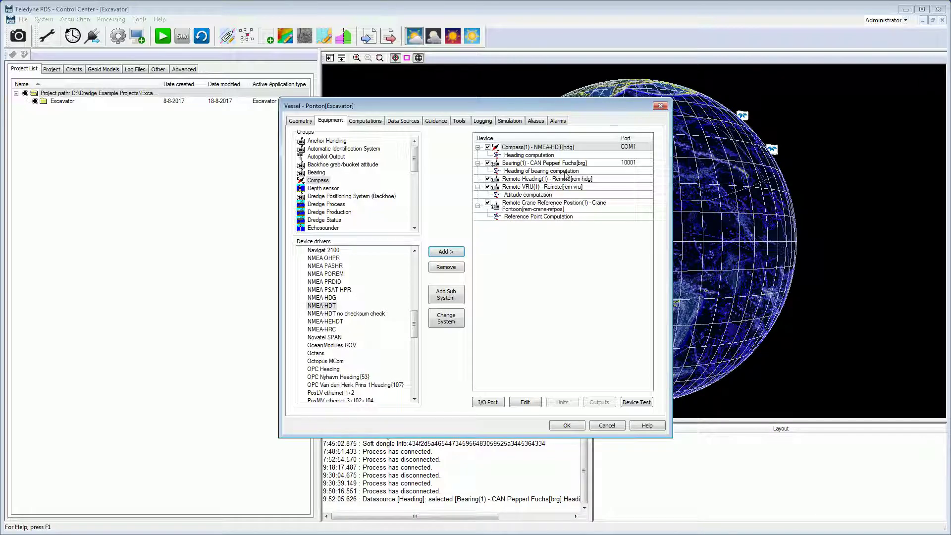
Step: Check and accept the serial settings of the new compass's COM1 port, and open the compass's properties
click(600, 149)
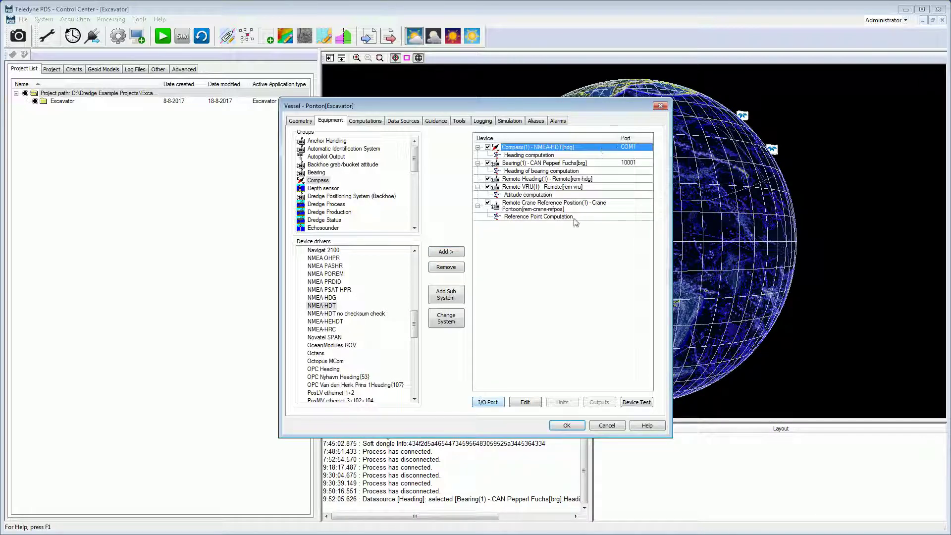
click(500, 402)
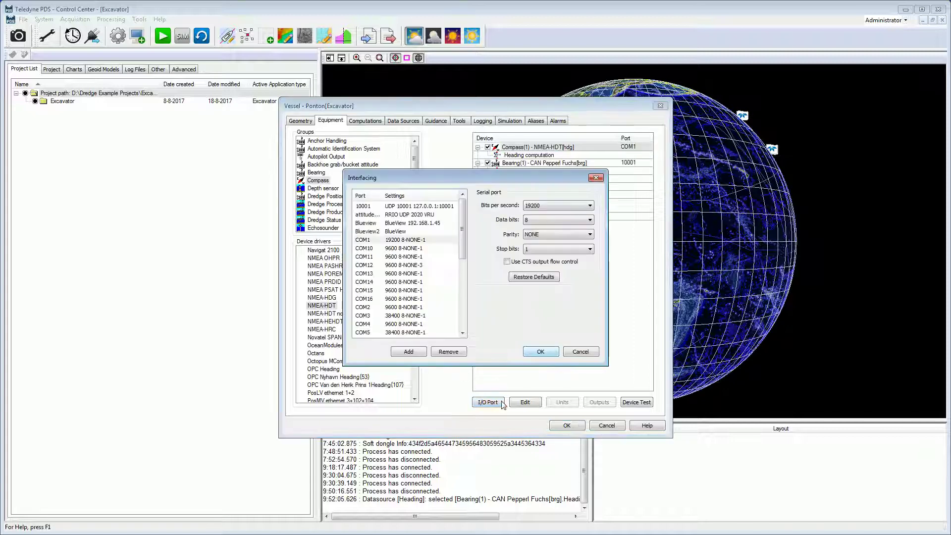
click(548, 353)
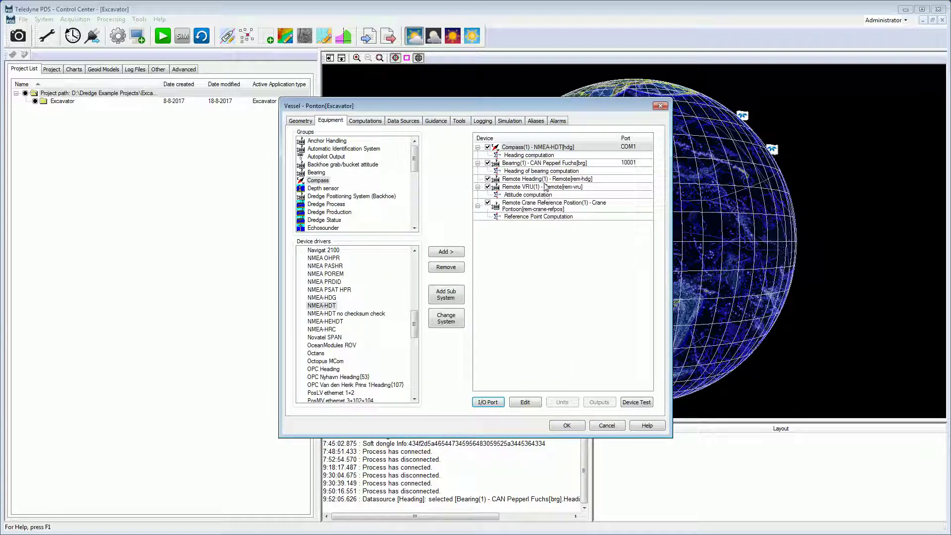
double_click(542, 147)
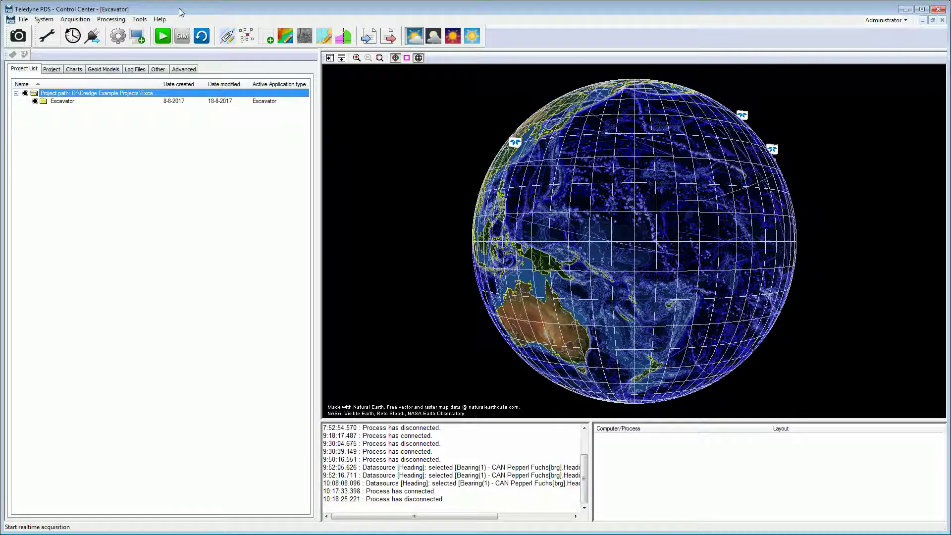
Step: Start realtime acquisition and view the excavator in the two Realtime Design profiles
click(162, 36)
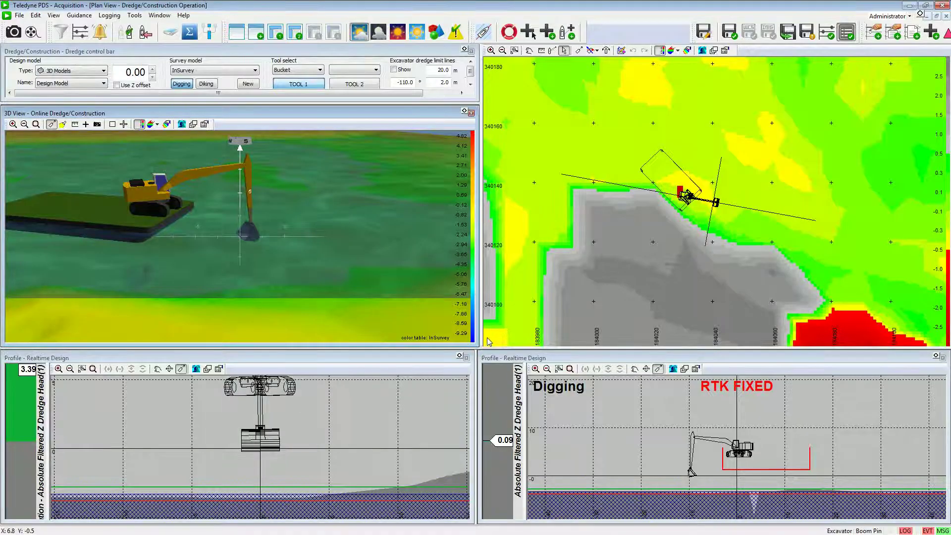
click(356, 453)
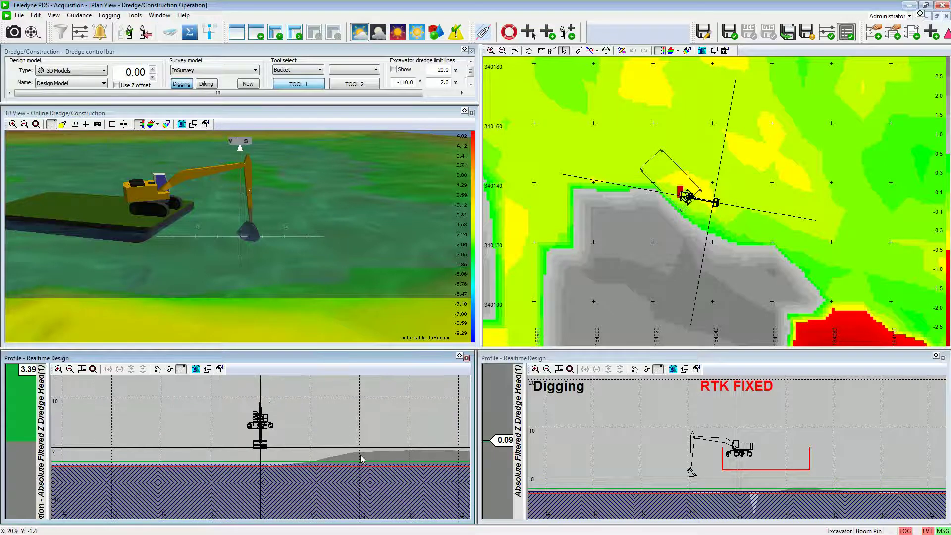
click(608, 460)
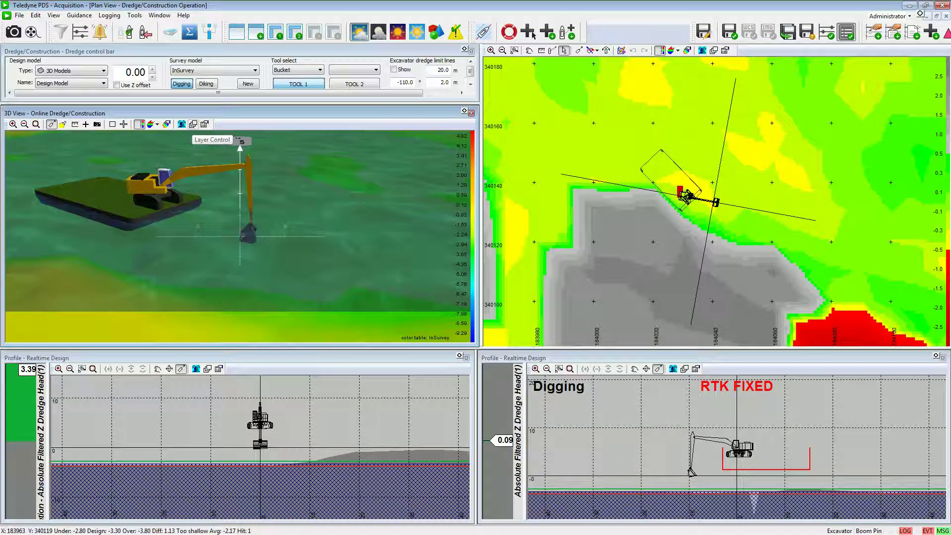
Step: Open the layer settings of the 3D dredge view and examine the Pontoon vessel layer and the Drag-head Absolute Position layer
click(193, 124)
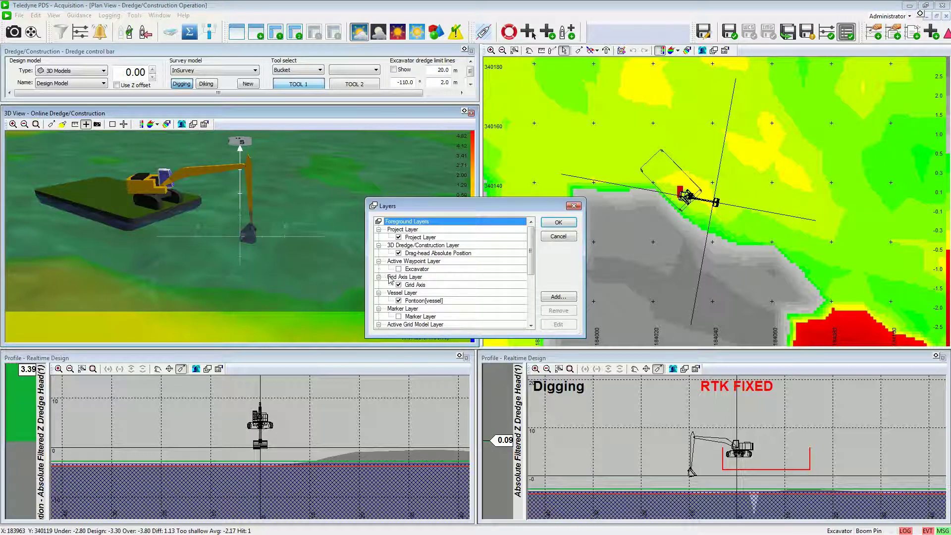
click(422, 301)
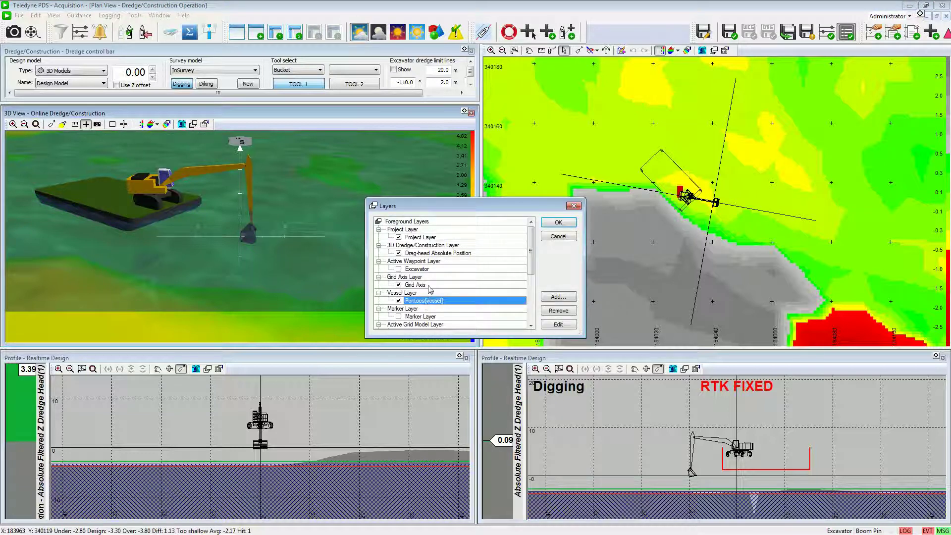
click(440, 253)
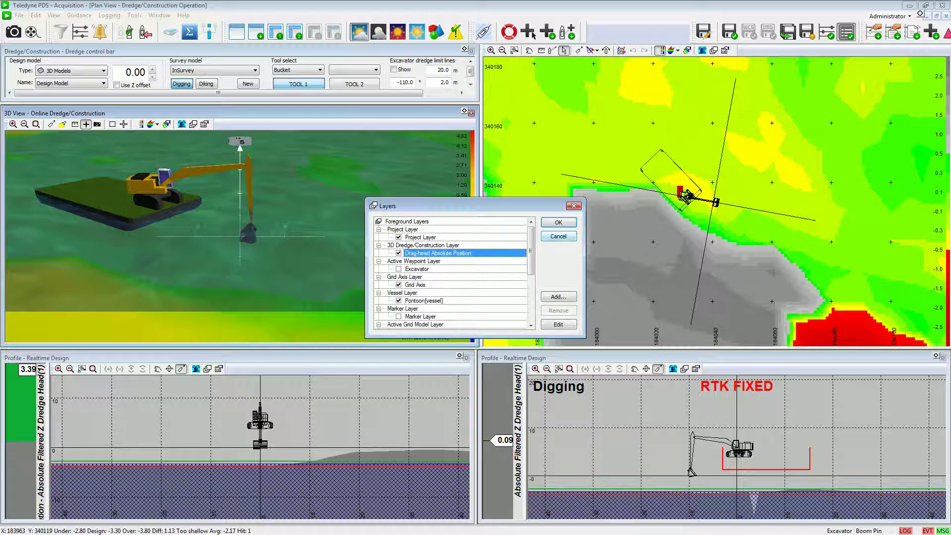